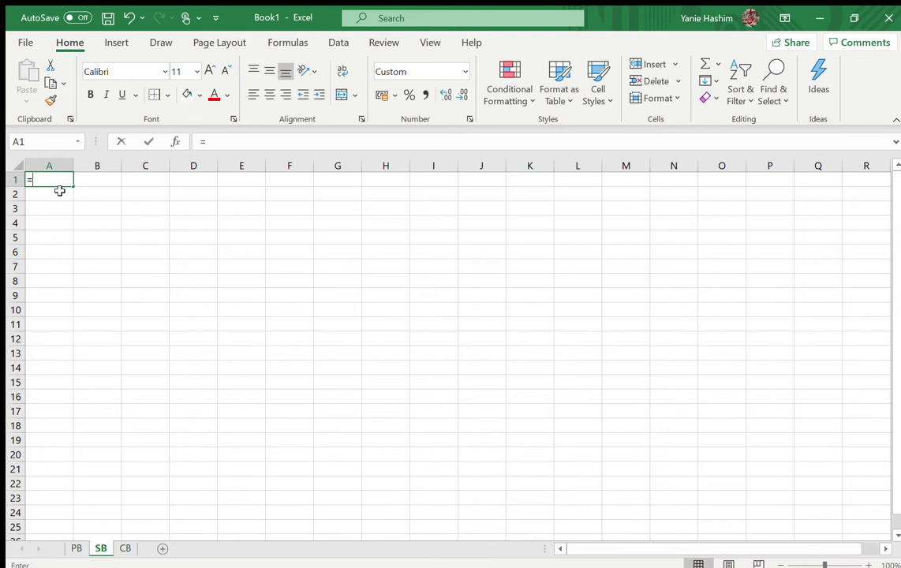
# - Enter the formula =NAMA in cell A1 and the title BUKU JUALAN in cell A2
pyautogui.write('=NAMA')
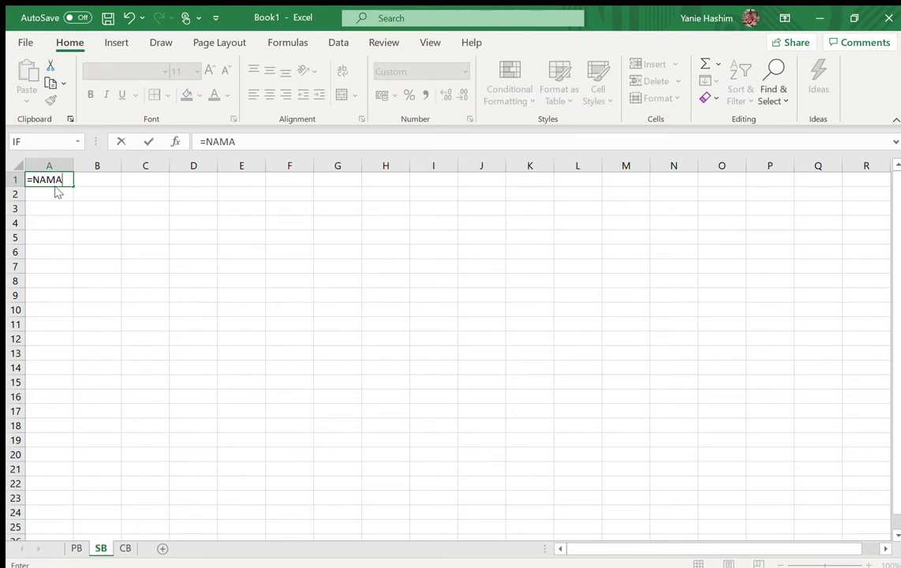
pyautogui.press('Return')
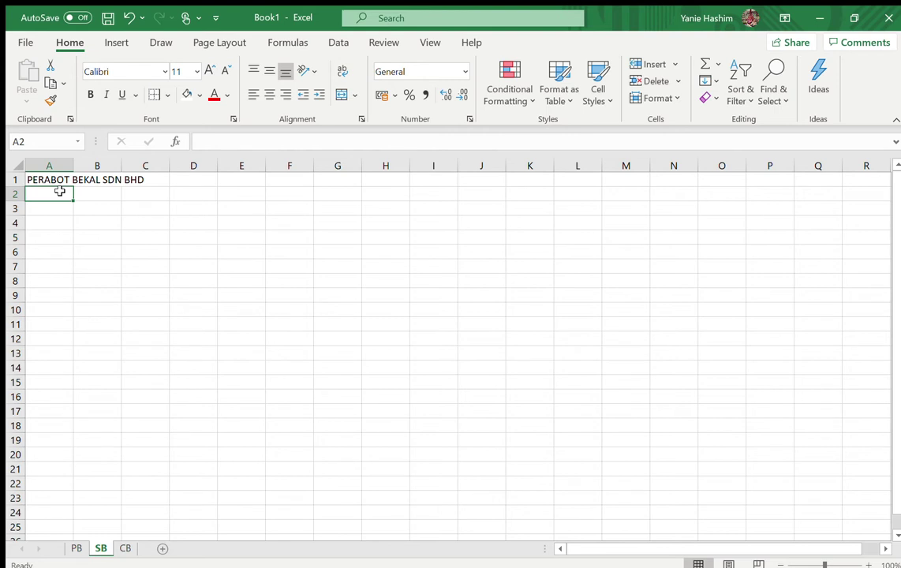
pyautogui.write('JUAPA')
pyautogui.press('BackSpace')
pyautogui.press('BackSpace')
pyautogui.press('BackSpace')
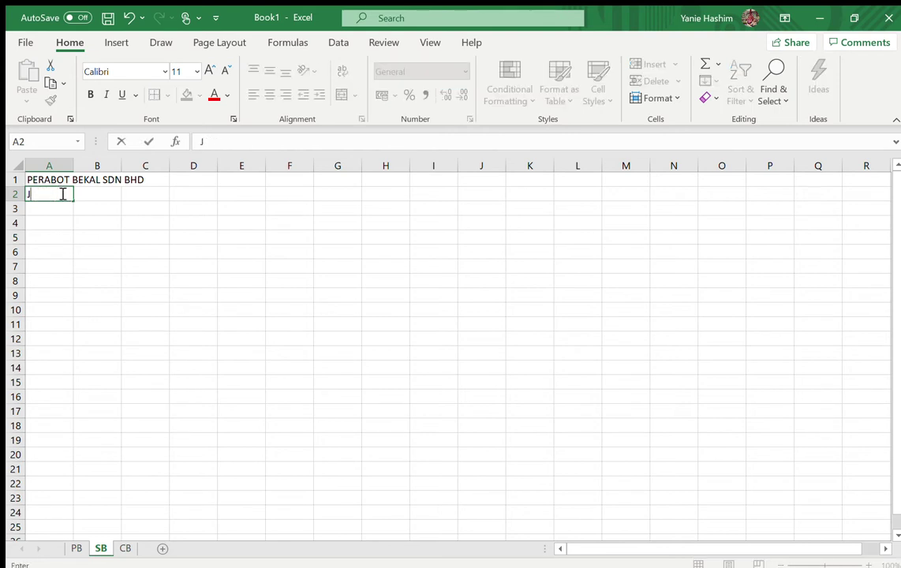
pyautogui.write('BUU JU')
pyautogui.press('BackSpace')
pyautogui.press('BackSpace')
pyautogui.press('BackSpace')
pyautogui.press('BackSpace')
pyautogui.press('BackSpace')
pyautogui.write('KU JUALAN')
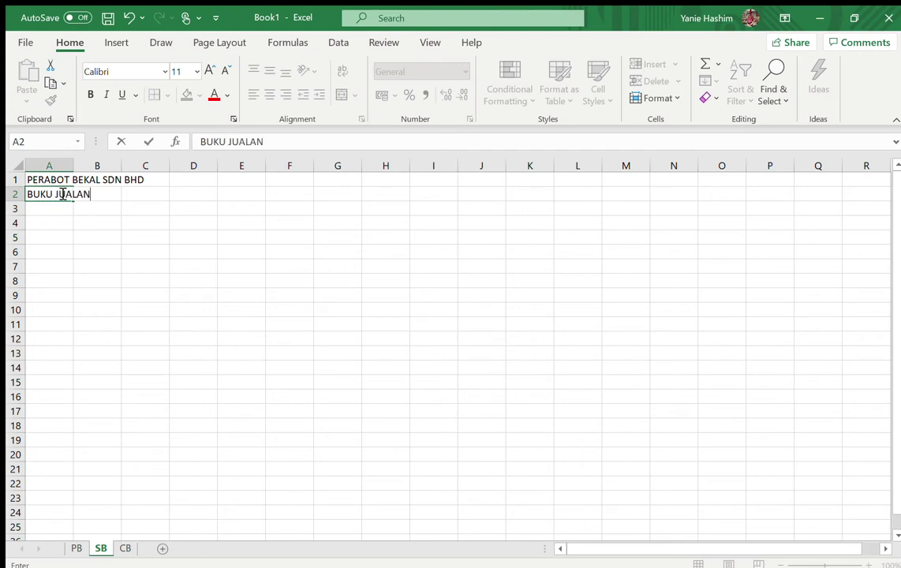
pyautogui.press('Return')
pyautogui.press('Return')
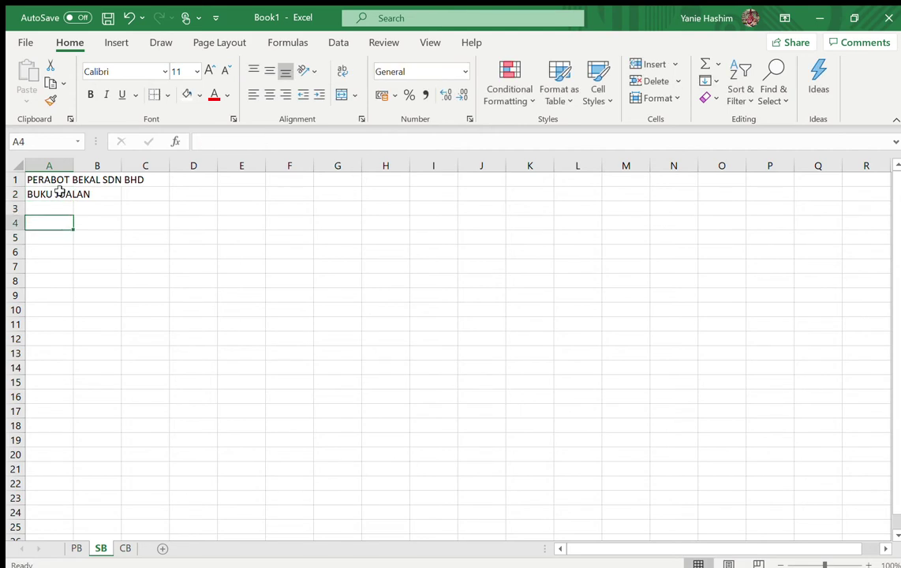
# - Enter the column headings TARIKH, PERKARA and RUJ in cells A4 to C4
pyautogui.write('TARIKH')
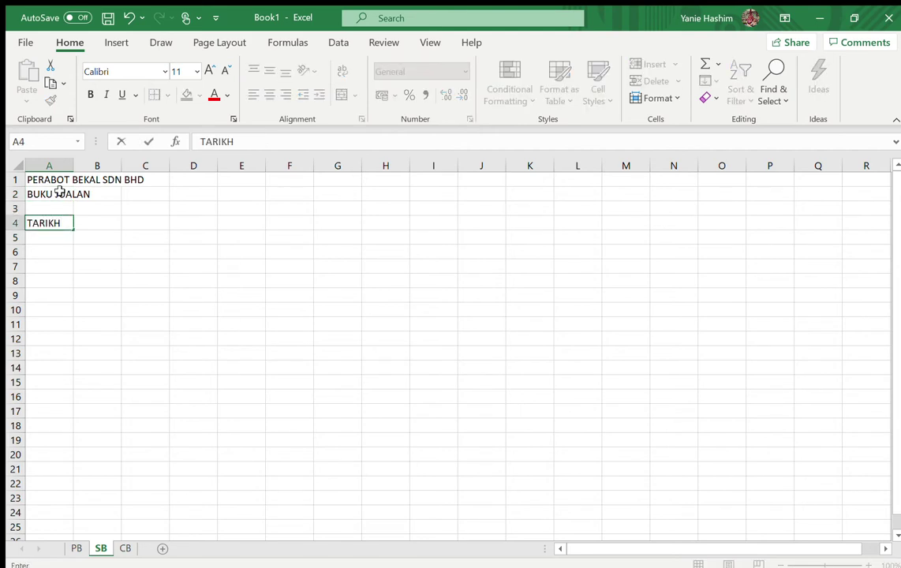
pyautogui.press('Tab')
pyautogui.write('PERK')
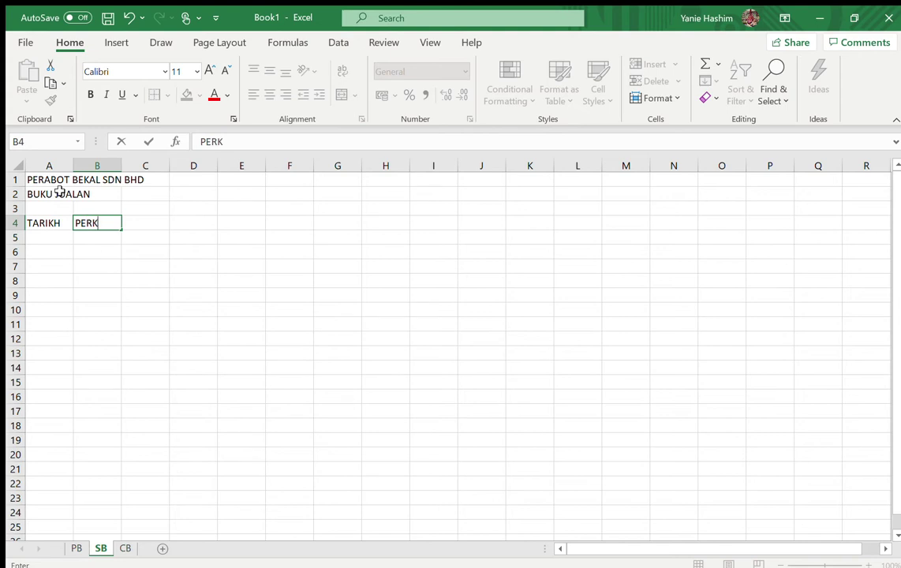
pyautogui.write('ARA')
pyautogui.press('Tab')
pyautogui.write('NO')
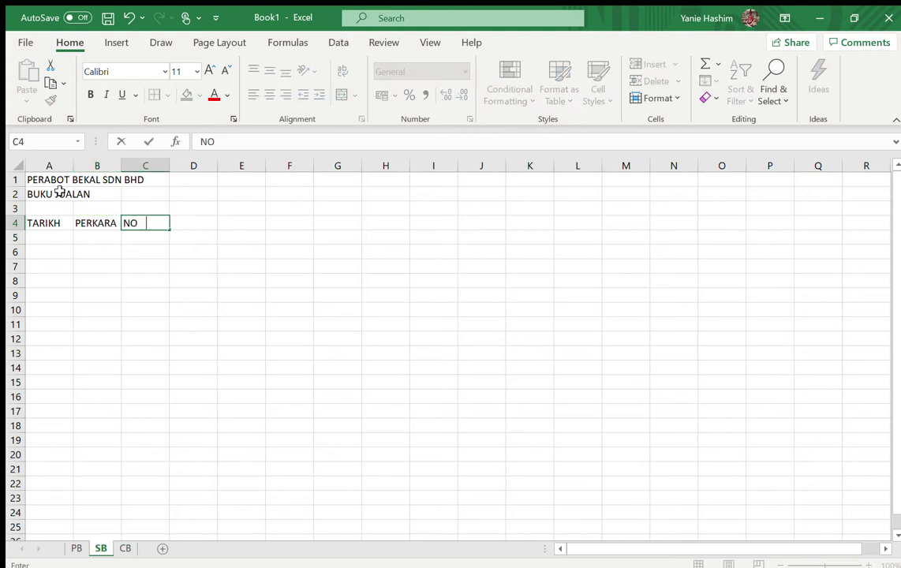
pyautogui.press('BackSpace')
pyautogui.press('BackSpace')
pyautogui.press('BackSpace')
pyautogui.write('RUJ')
pyautogui.press('Tab')
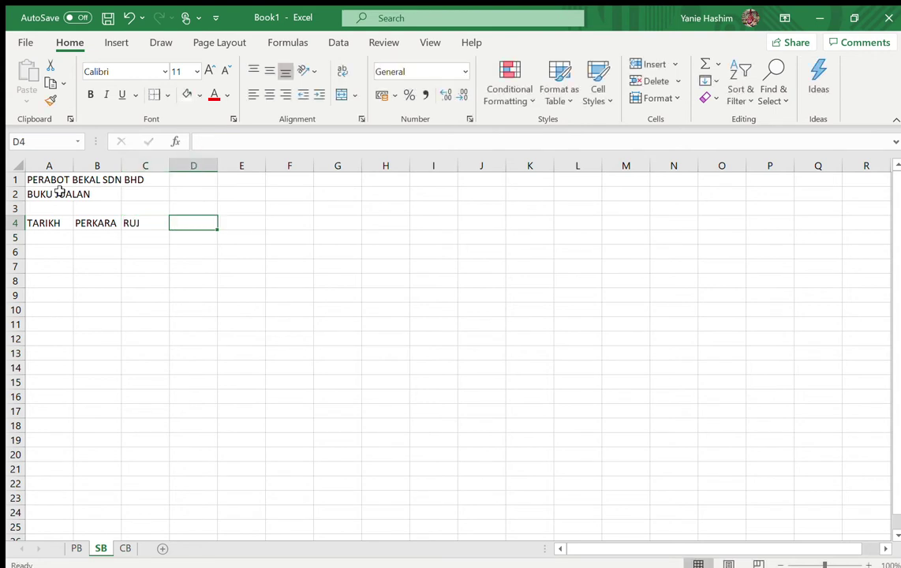
# - Enter the headings FOL, JUALAN TUNAI and JUALAN KREDIT in cells D4 to F4
pyautogui.write('FOL')
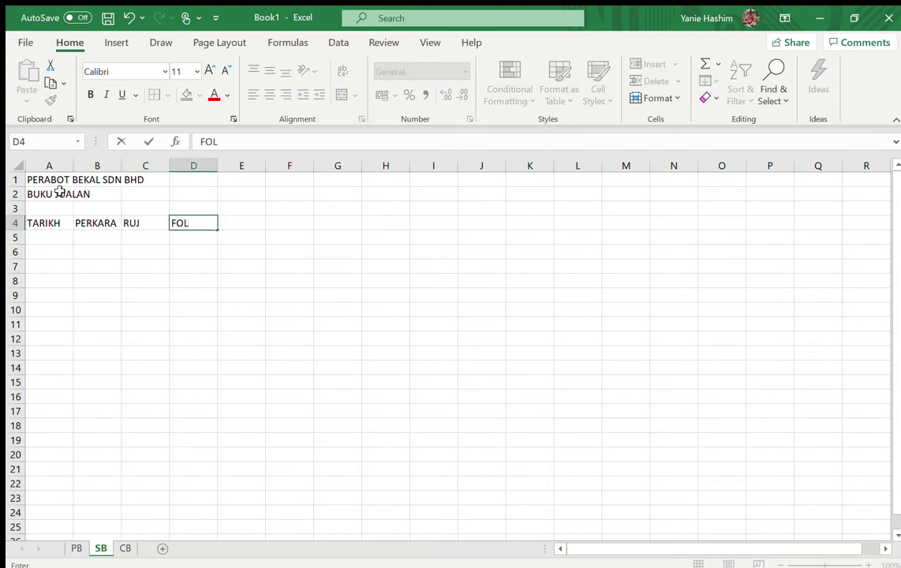
pyautogui.press('Tab')
pyautogui.write('JUALA')
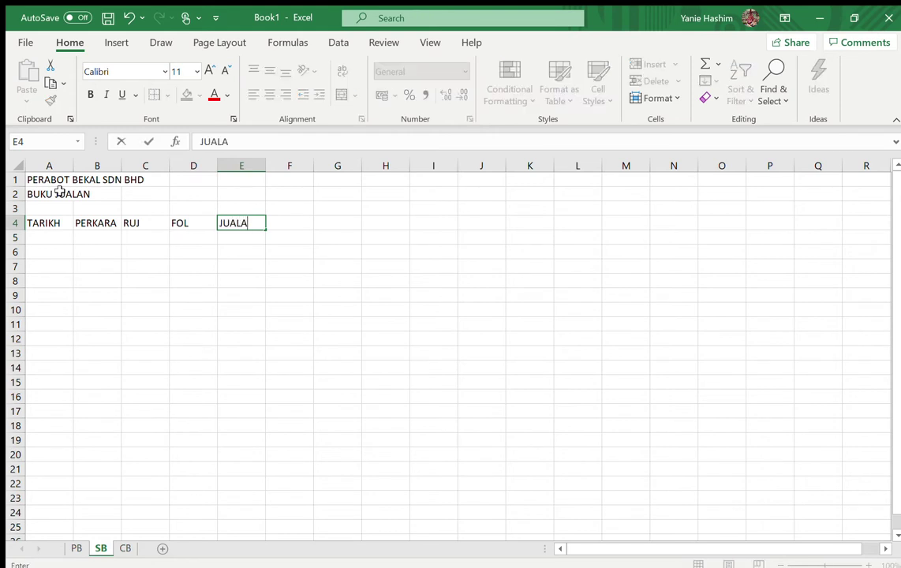
pyautogui.write('N TUNAI')
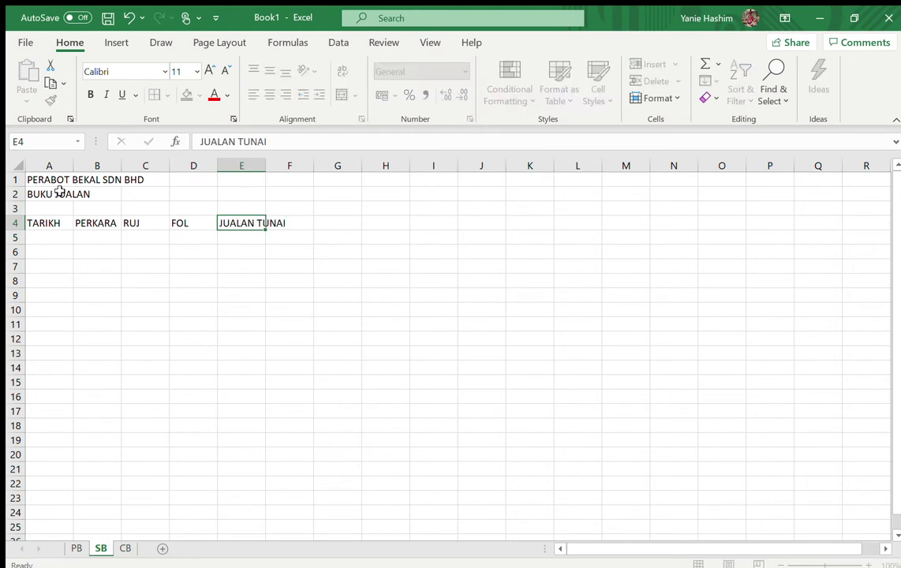
pyautogui.press('Tab')
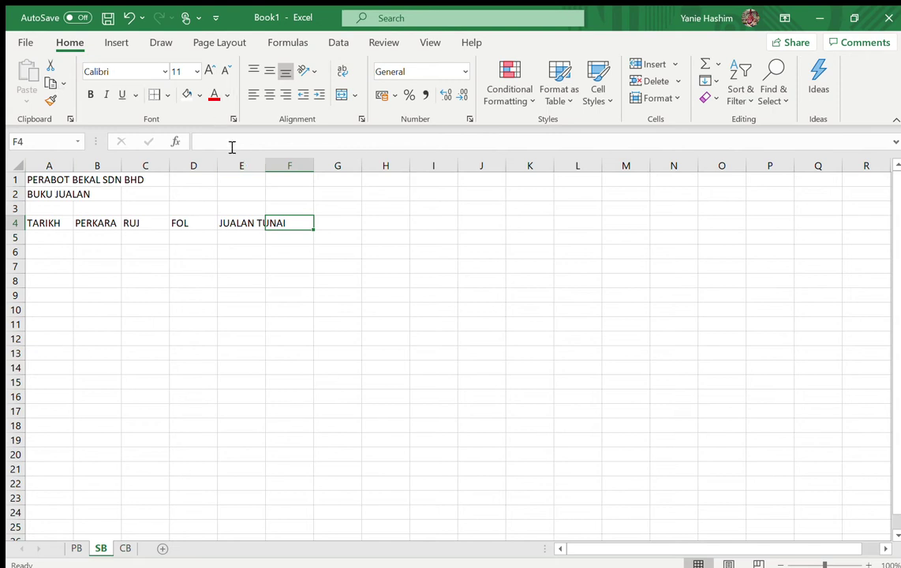
pyautogui.write('JUAL')
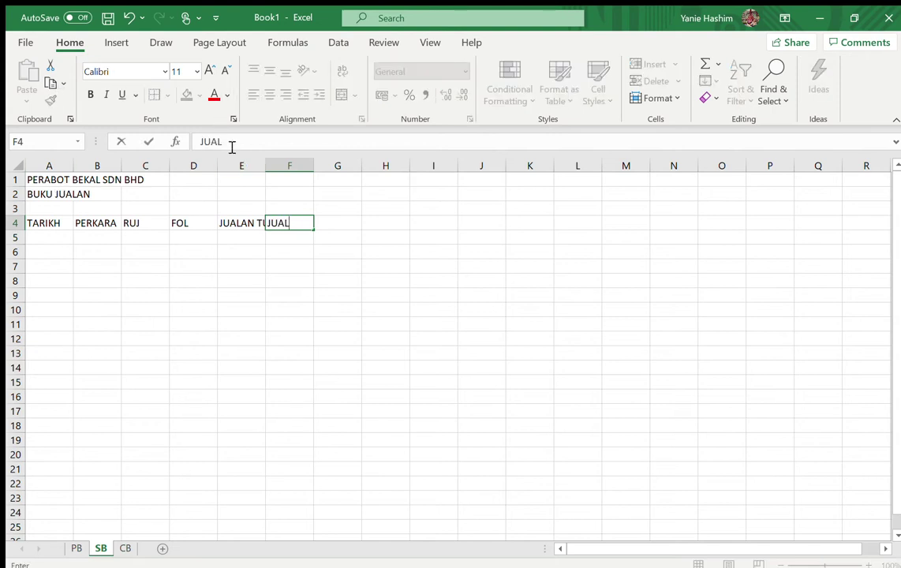
pyautogui.write('AN KREDIT')
pyautogui.press('Return')
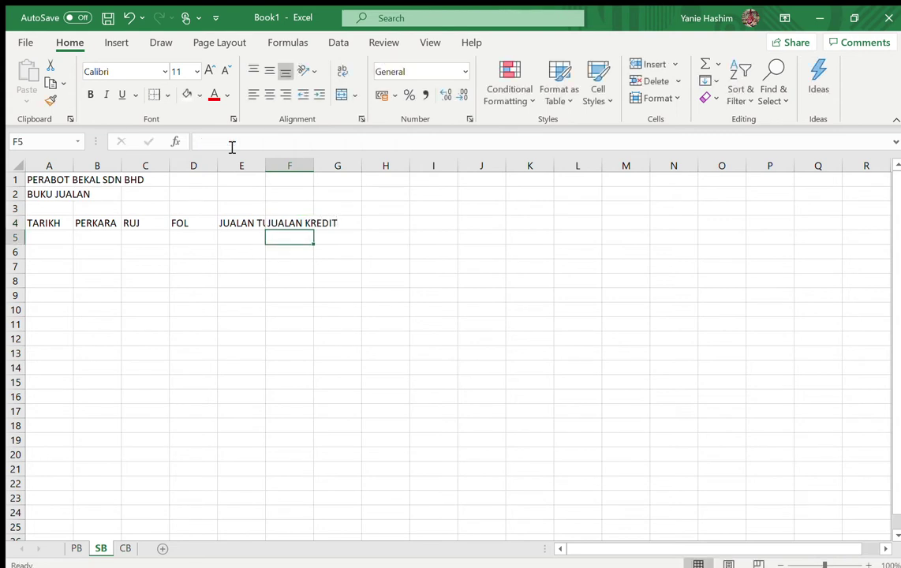
# - Wrap the text of the JUALAN TUNAI and JUALAN KREDIT headings in E4:F4
pyautogui.click(260, 219)
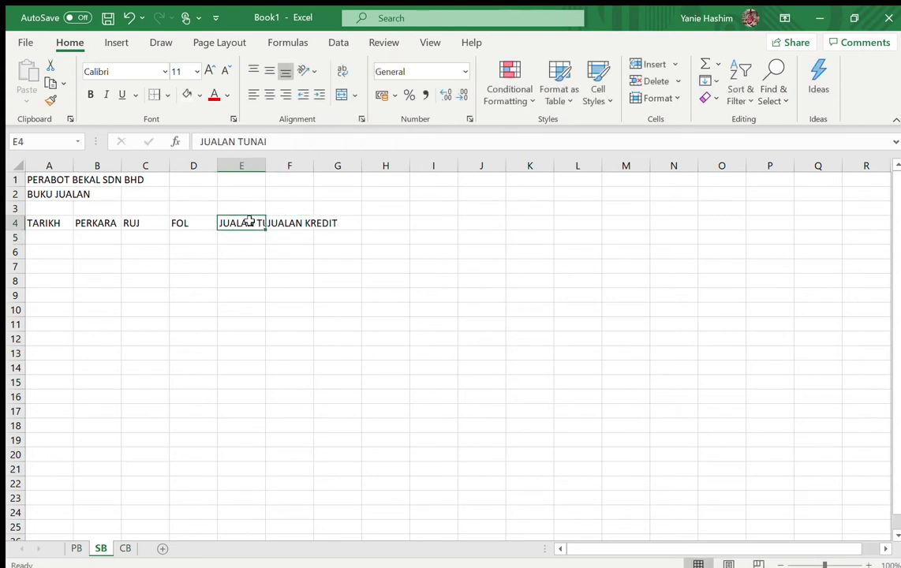
pyautogui.moveTo(246, 221); pyautogui.dragTo(283, 225)
pyautogui.click(339, 70)
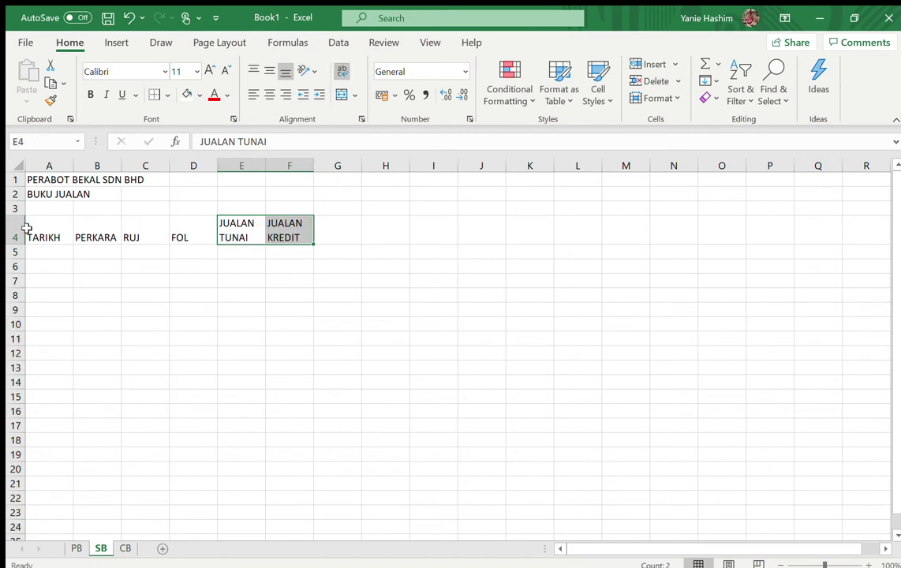
# - Centre the whole heading row 4 horizontally and align it to the middle vertically
pyautogui.moveTo(50, 226); pyautogui.dragTo(187, 231)
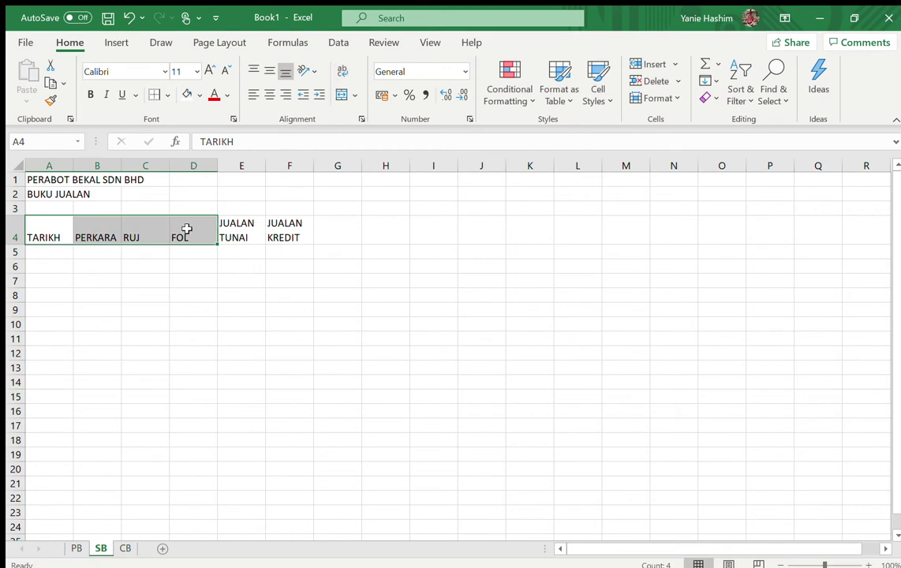
pyautogui.click(16, 233)
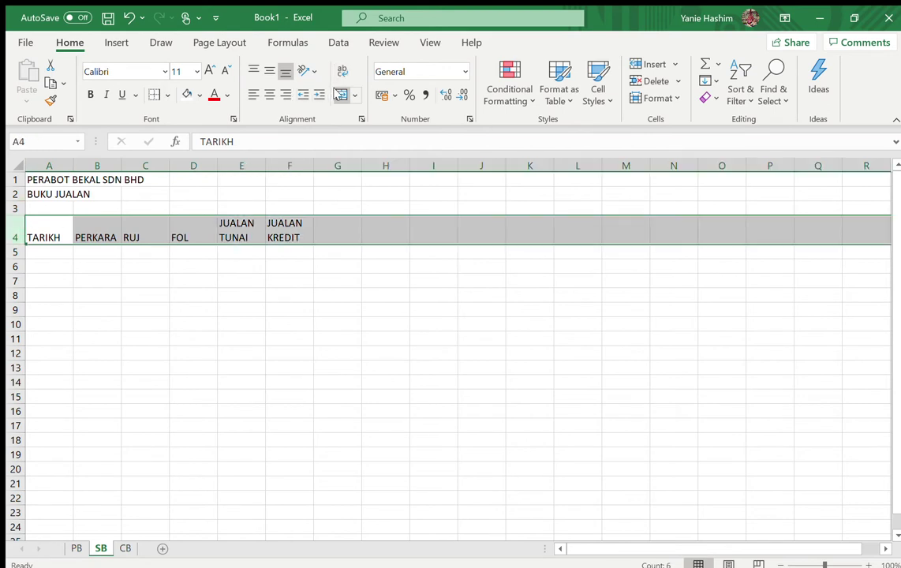
pyautogui.click(269, 94)
pyautogui.click(269, 70)
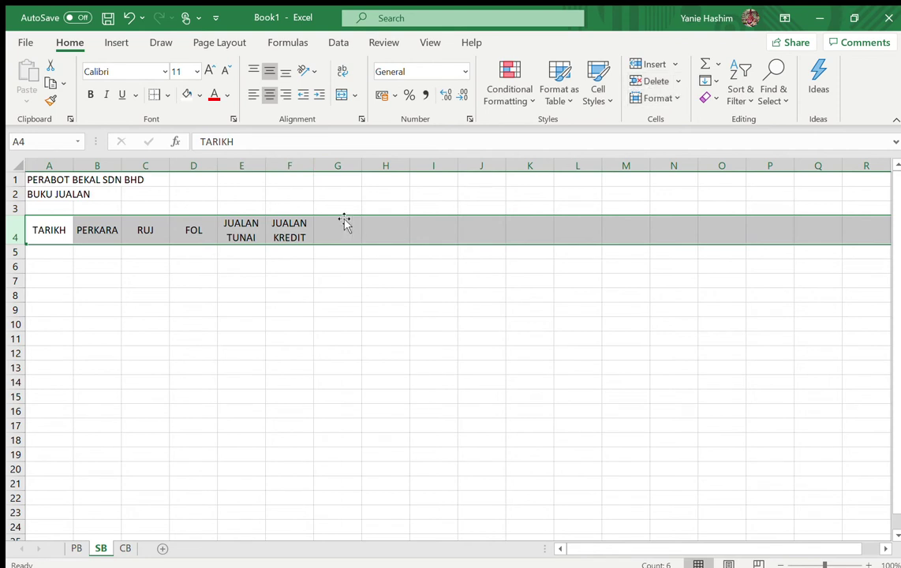
# - Widen columns E and F equally and add a thick bottom border under the headings in A4:F4
pyautogui.moveTo(237, 165); pyautogui.dragTo(291, 165)
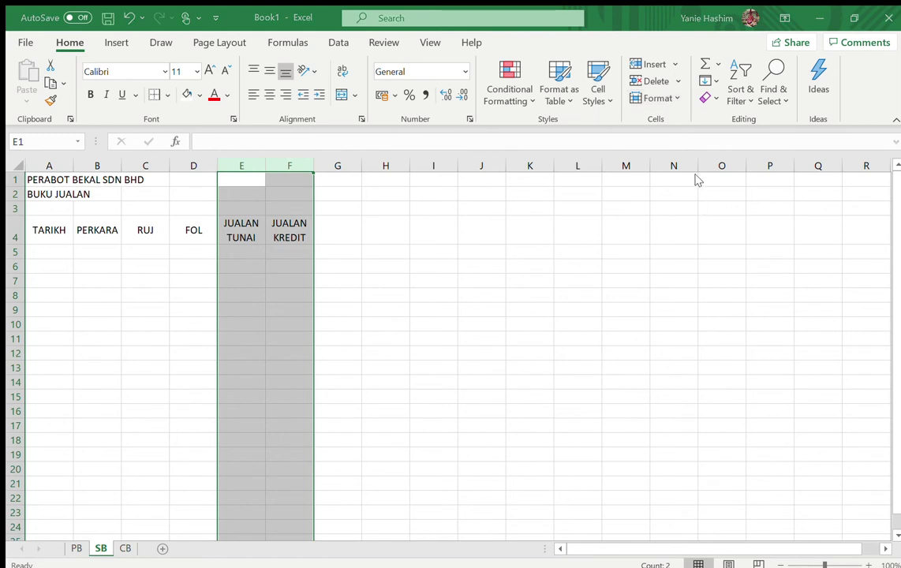
pyautogui.hotkey('alt', 'h')
pyautogui.press('o')
pyautogui.press('i')
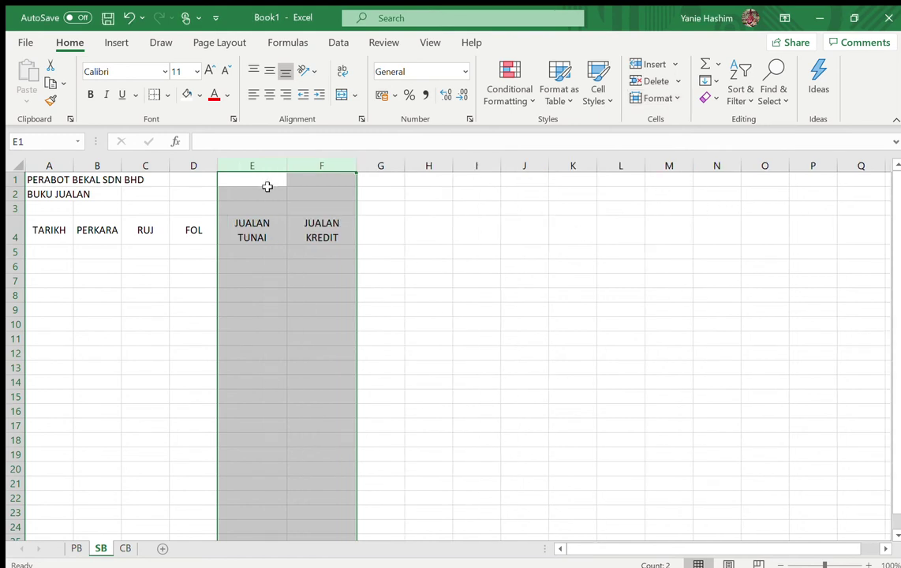
pyautogui.moveTo(54, 233); pyautogui.dragTo(311, 233)
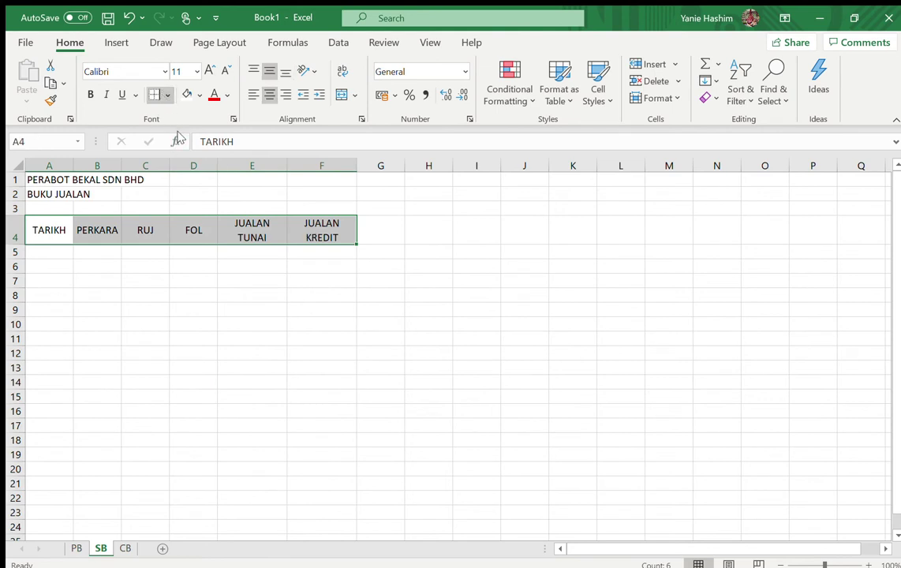
pyautogui.click(307, 307)
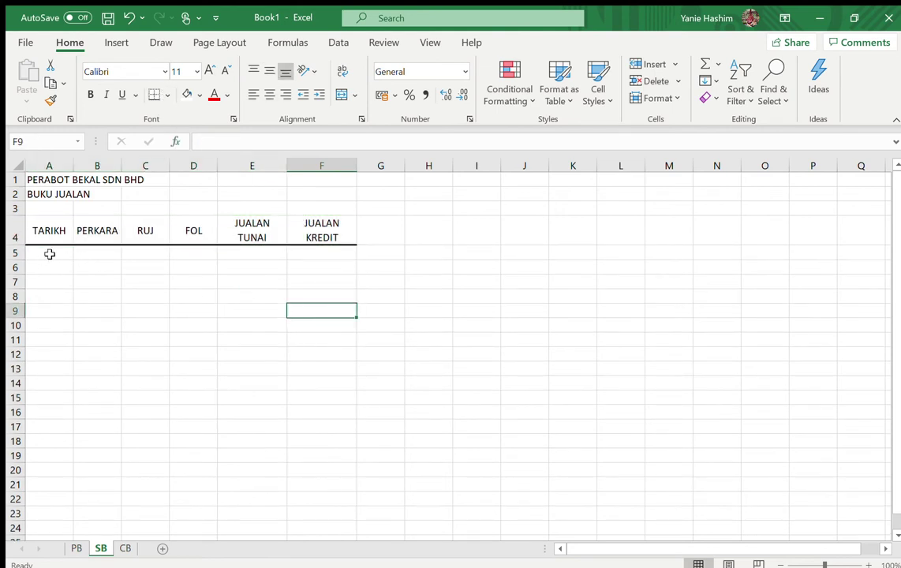
# - Set the number formats to Custom for column A, Text for column C, and Number with two decimals for columns E and F
pyautogui.click(50, 166)
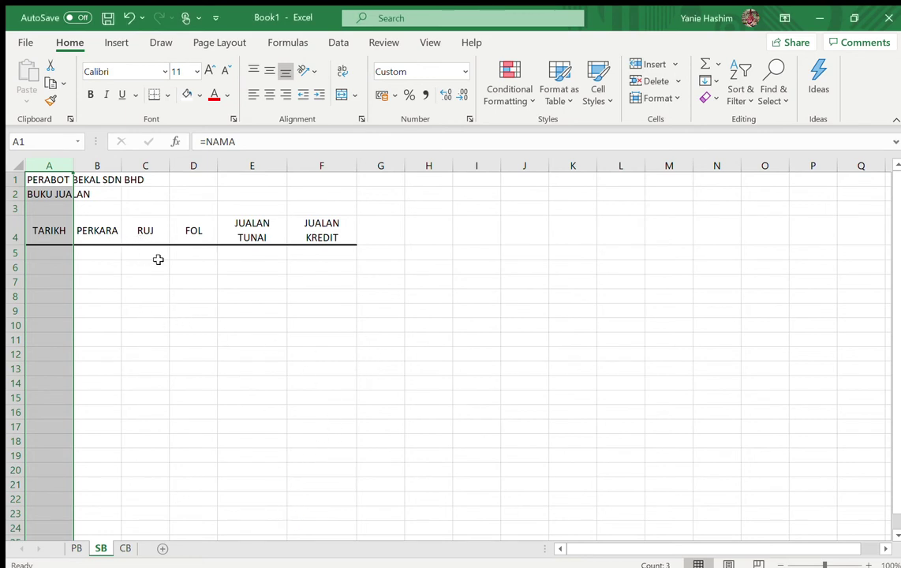
pyautogui.click(156, 167)
pyautogui.click(414, 71)
pyautogui.press('BackSpace')
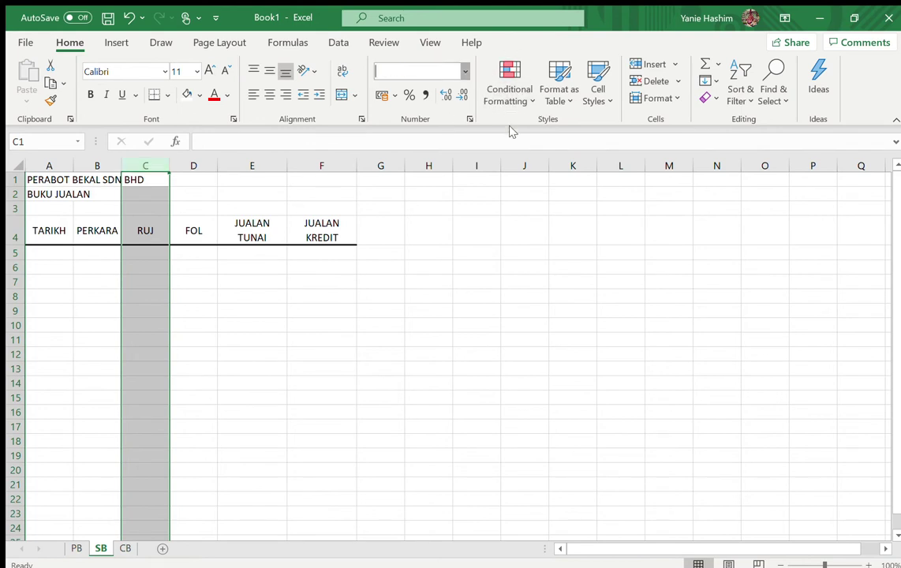
pyautogui.press('Escape')
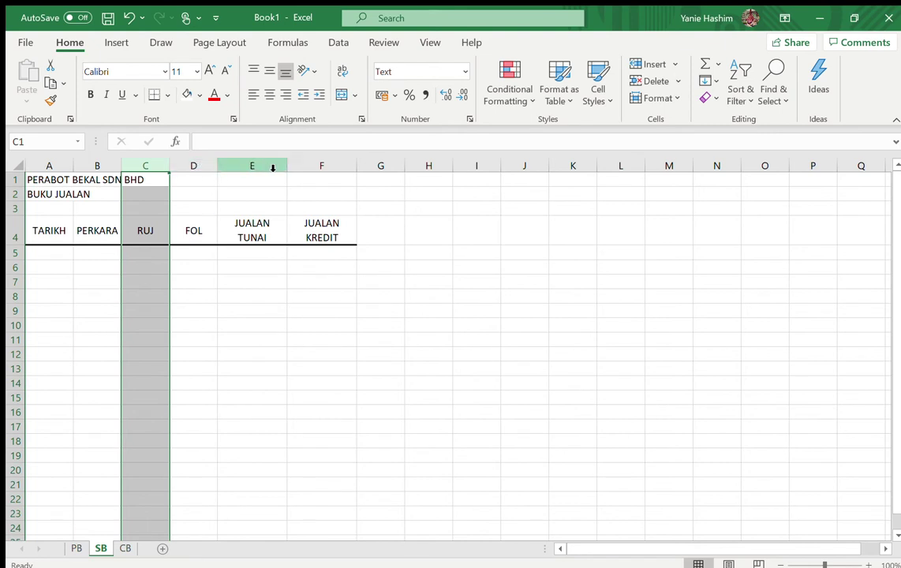
pyautogui.moveTo(261, 166); pyautogui.dragTo(302, 163)
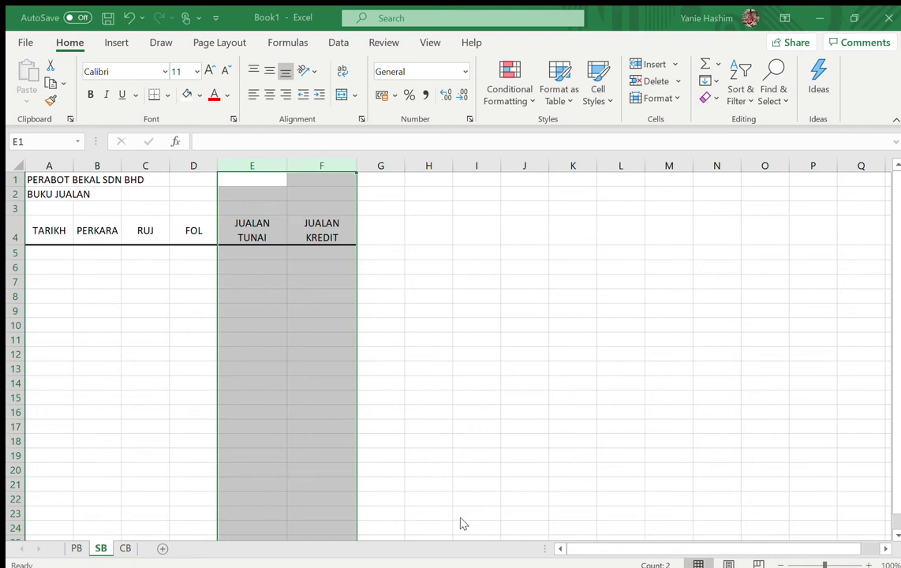
pyautogui.click(46, 273)
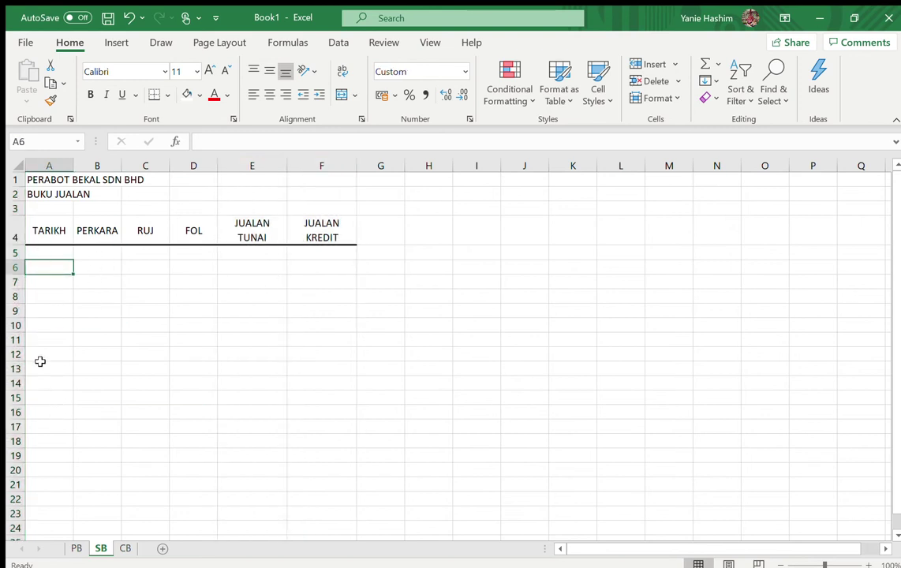
# - Give the total row A14:F14 a top and double bottom border, and sum E6:E13 in E14, copying the formula across to F14
pyautogui.moveTo(38, 384); pyautogui.dragTo(340, 380)
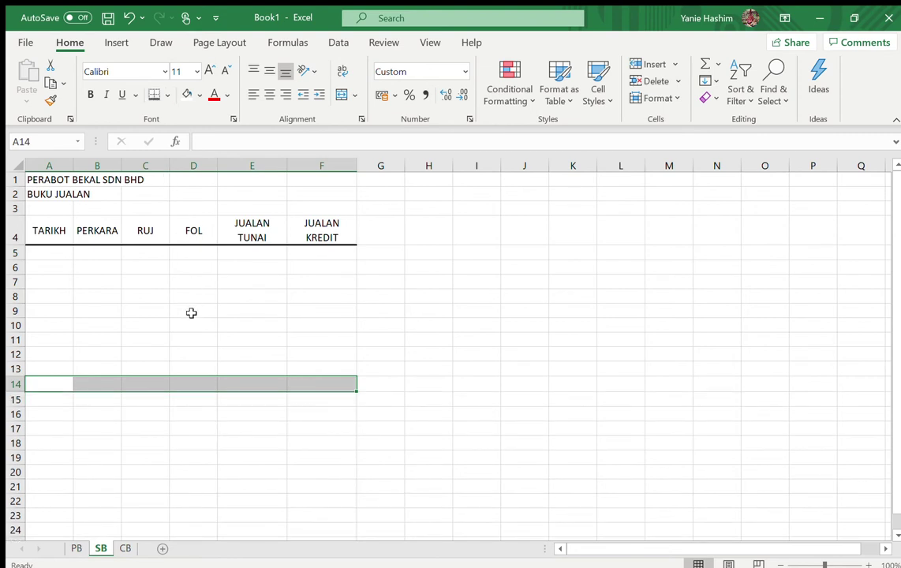
pyautogui.click(259, 384)
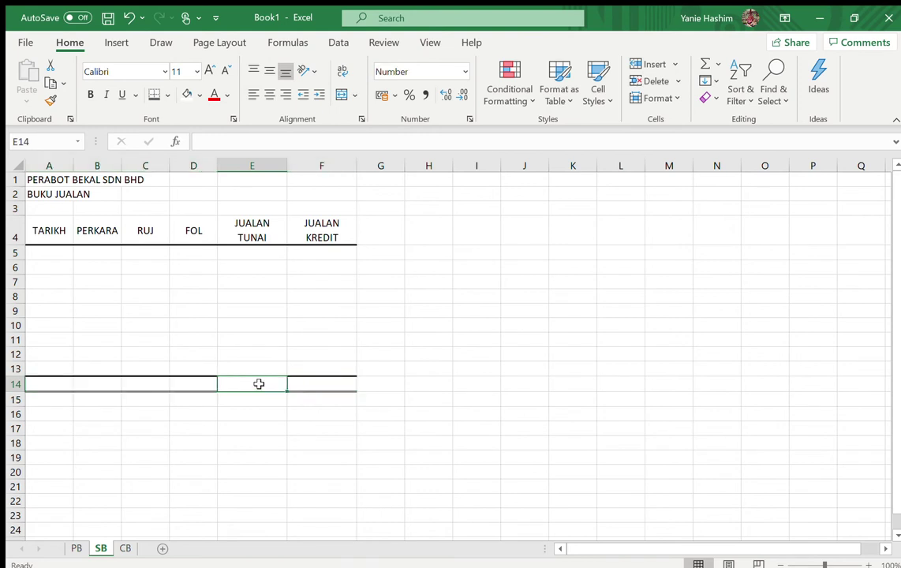
pyautogui.write('=SUM(')
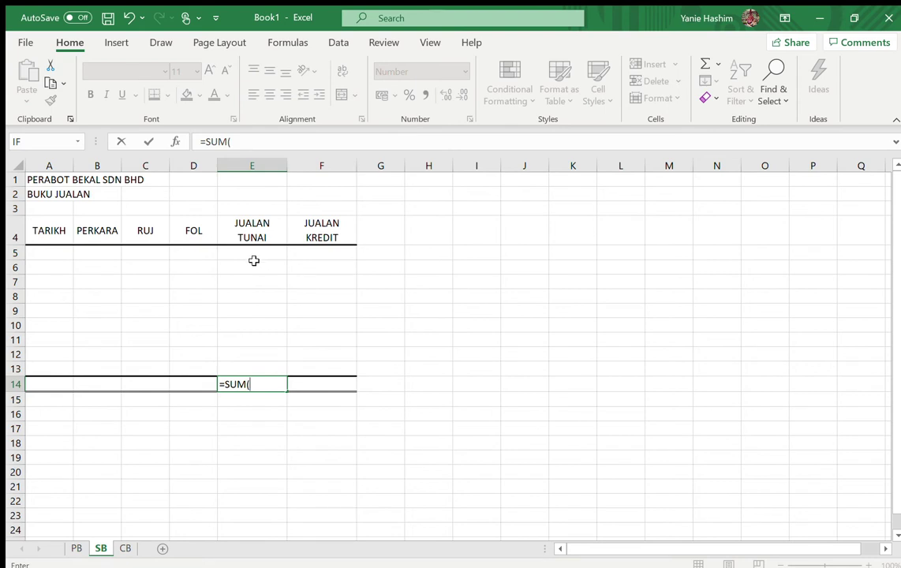
pyautogui.moveTo(253, 263); pyautogui.dragTo(261, 368)
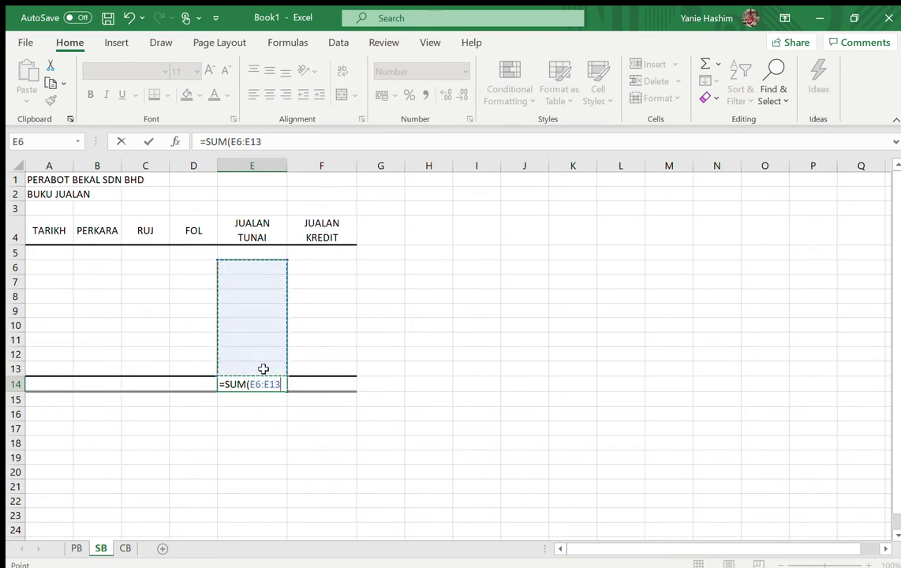
pyautogui.press('Return')
pyautogui.click(266, 385)
pyautogui.moveTo(288, 387); pyautogui.dragTo(331, 384)
pyautogui.click(387, 352)
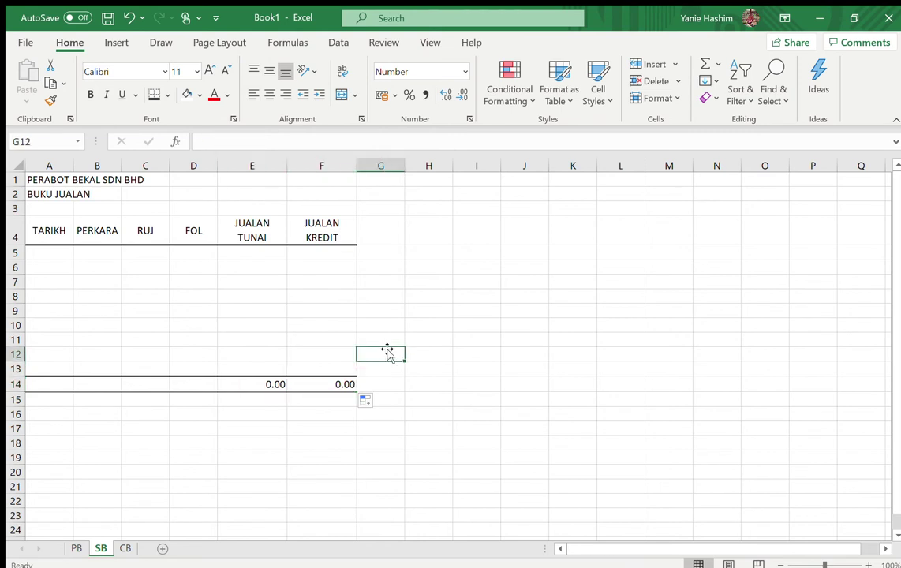
pyautogui.click(45, 256)
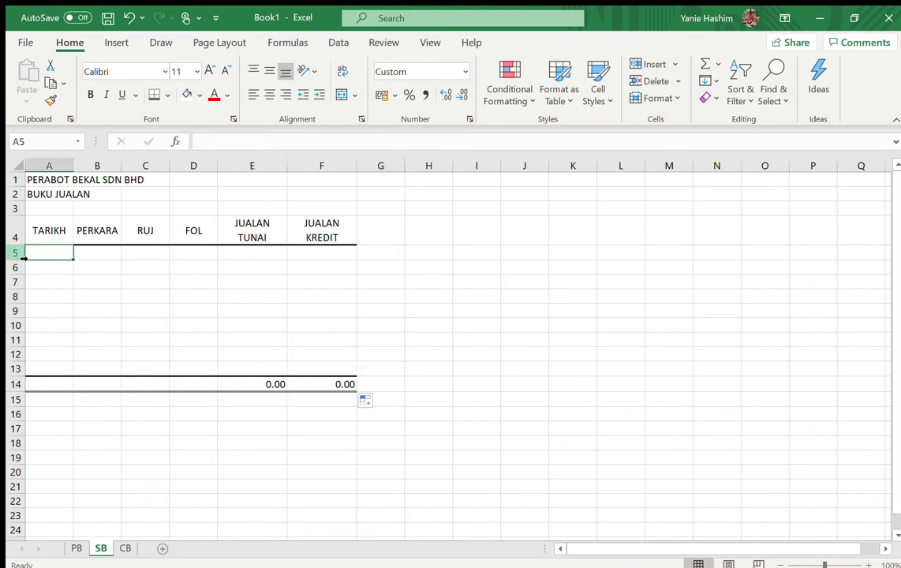
# - Try to enter the year 2020 in cell A5 under TARIKH and undo the entry
pyautogui.click(18, 252)
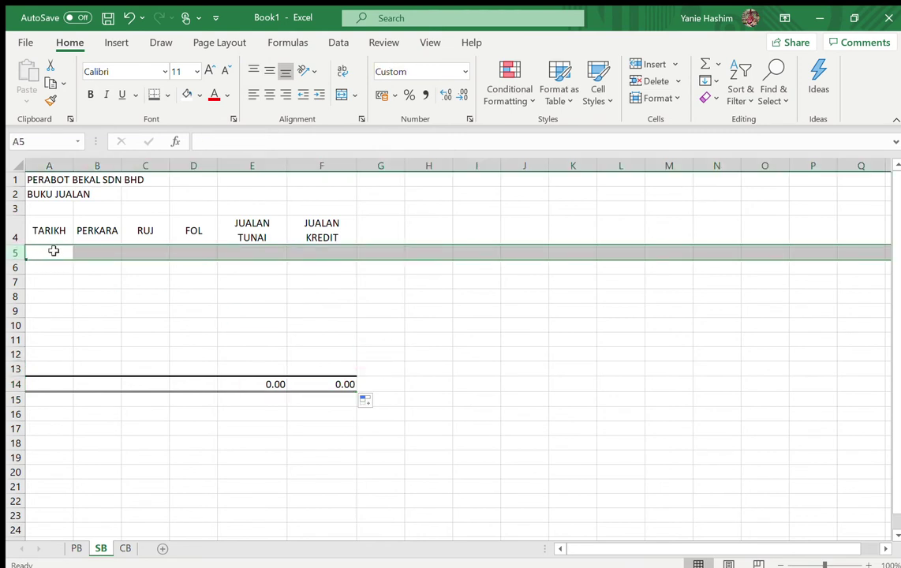
pyautogui.click(54, 250)
pyautogui.write('2020')
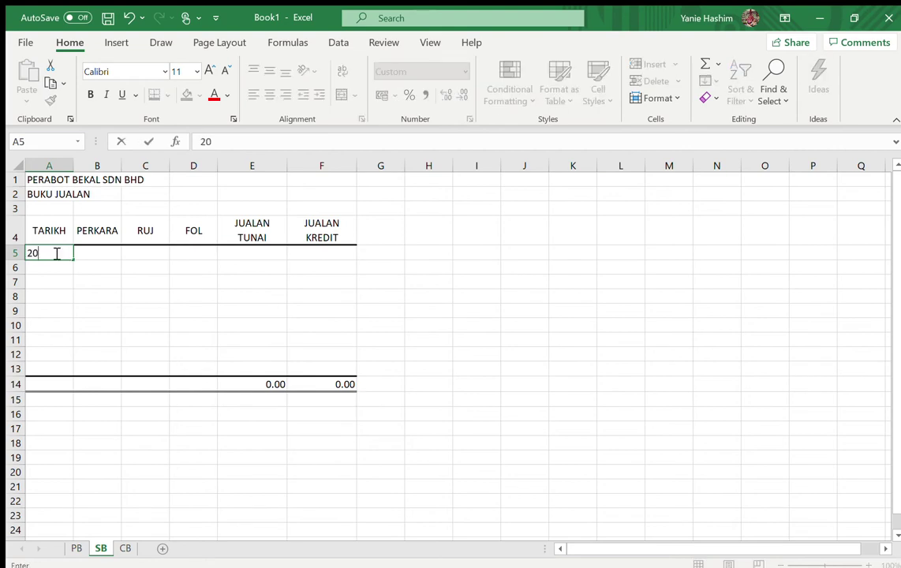
pyautogui.press('Return')
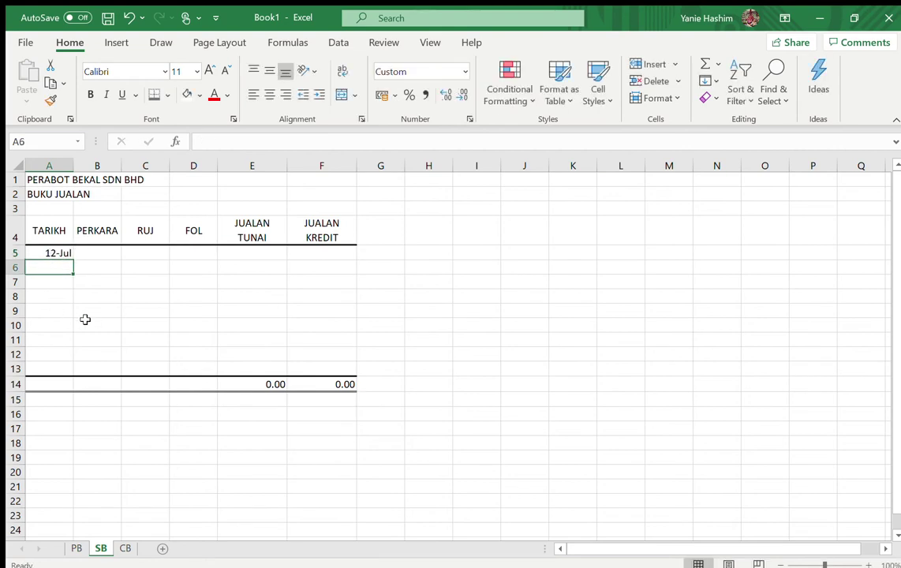
pyautogui.hotkey('ctrl', 'z')
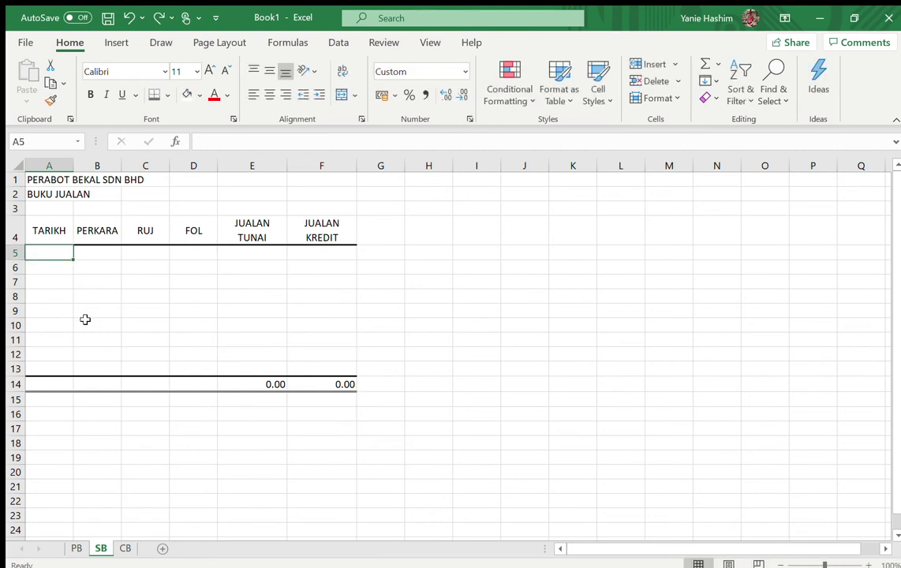
# - Change the number format of row 5 to General and enter the year 2020 in cell A5
pyautogui.click(24, 255)
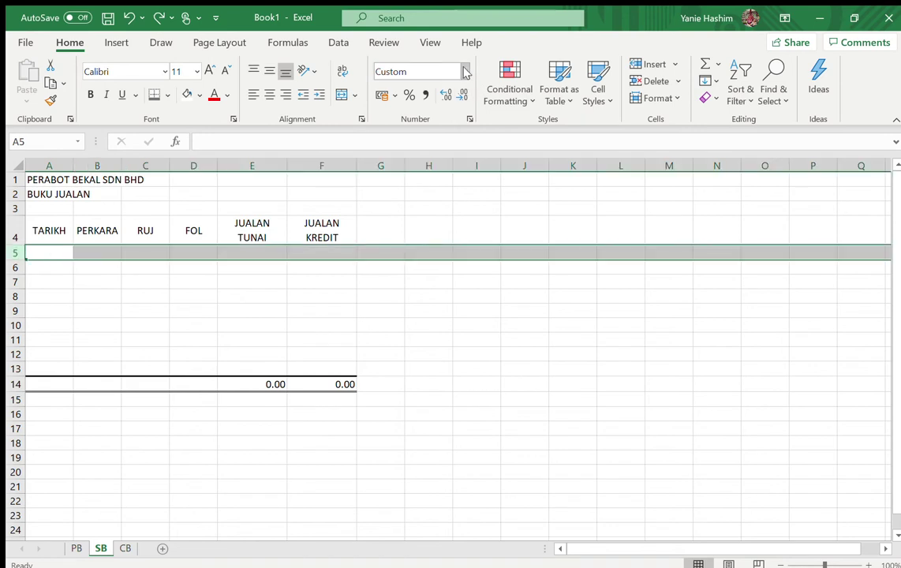
pyautogui.click(446, 93)
pyautogui.click(55, 252)
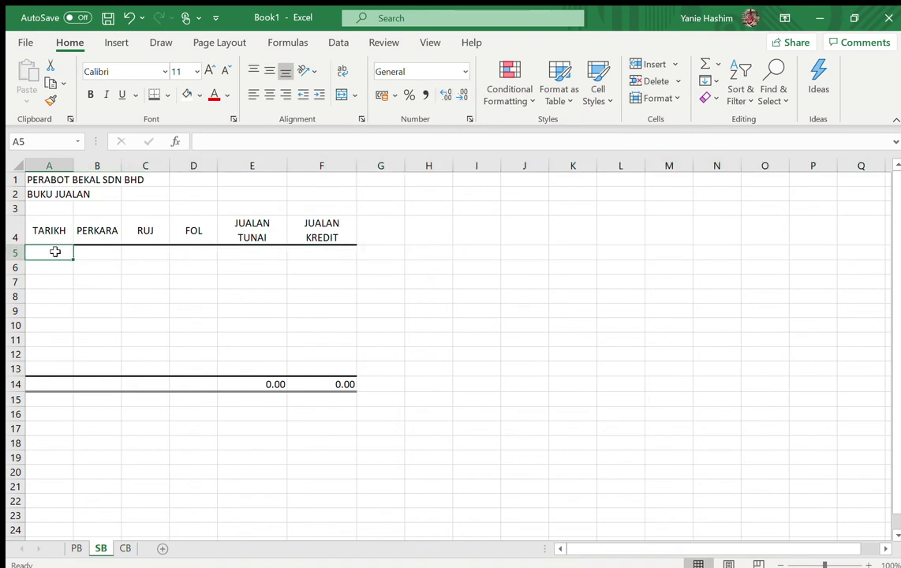
pyautogui.write('22020')
pyautogui.press('BackSpace')
pyautogui.press('BackSpace')
pyautogui.press('BackSpace')
pyautogui.write('2020')
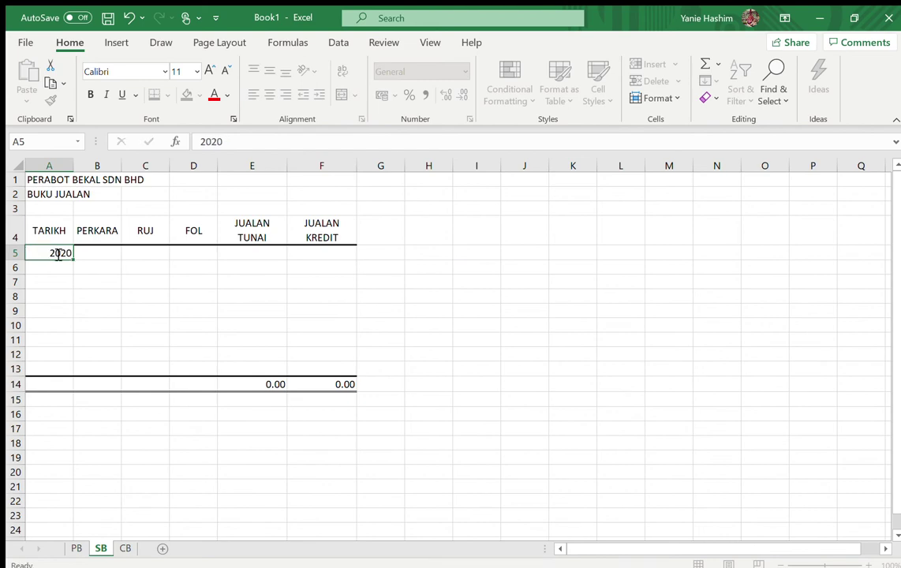
pyautogui.press('Return')
pyautogui.click(52, 252)
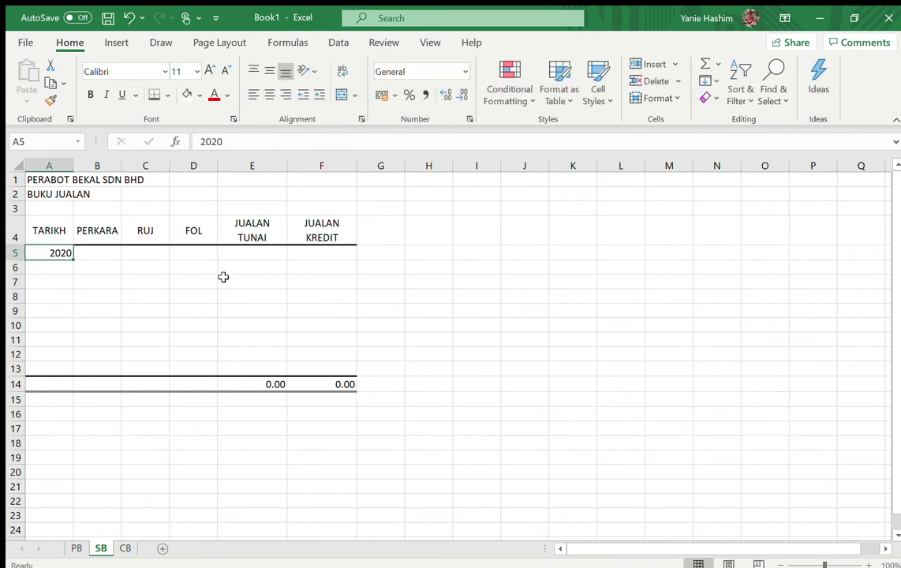
# - Widen the PERKARA column B to about two and a half times its width
pyautogui.click(253, 291)
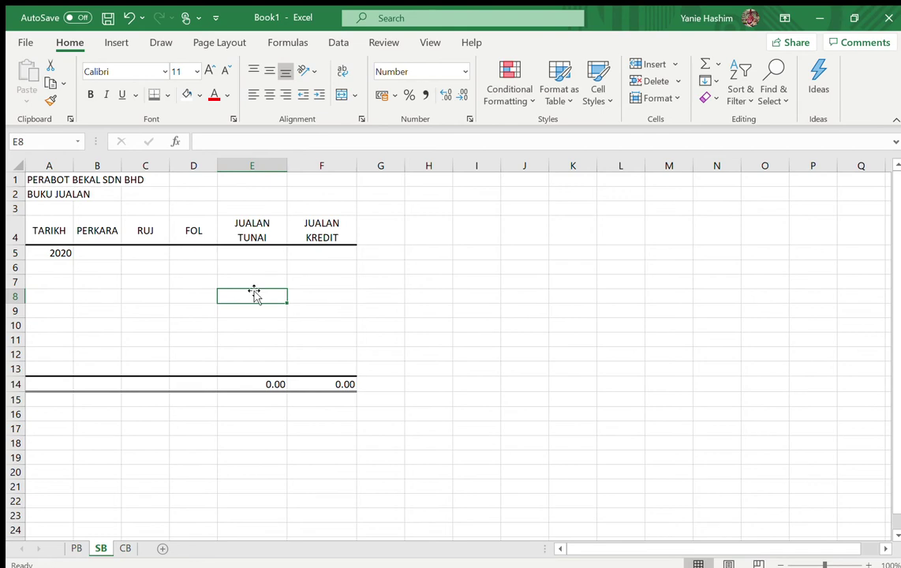
pyautogui.click(101, 413)
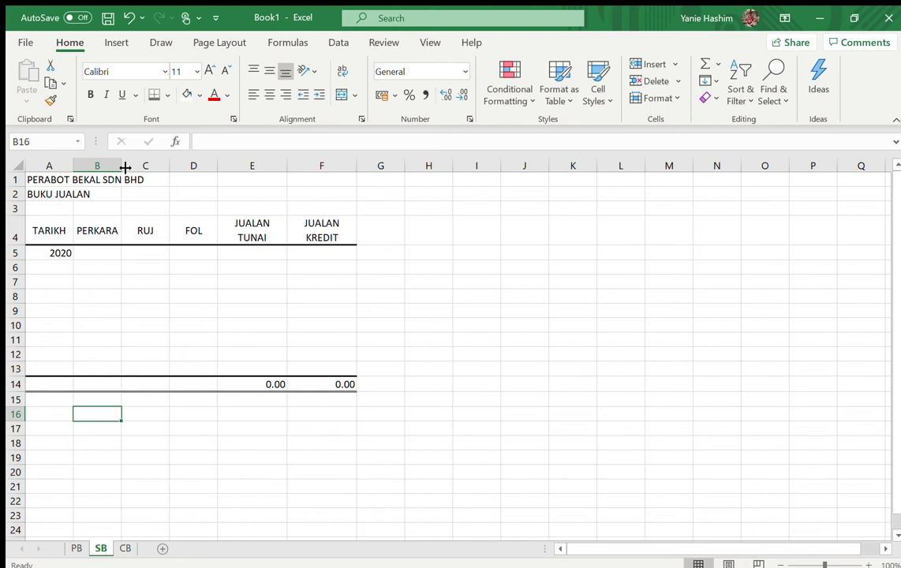
pyautogui.moveTo(121, 165); pyautogui.dragTo(189, 165)
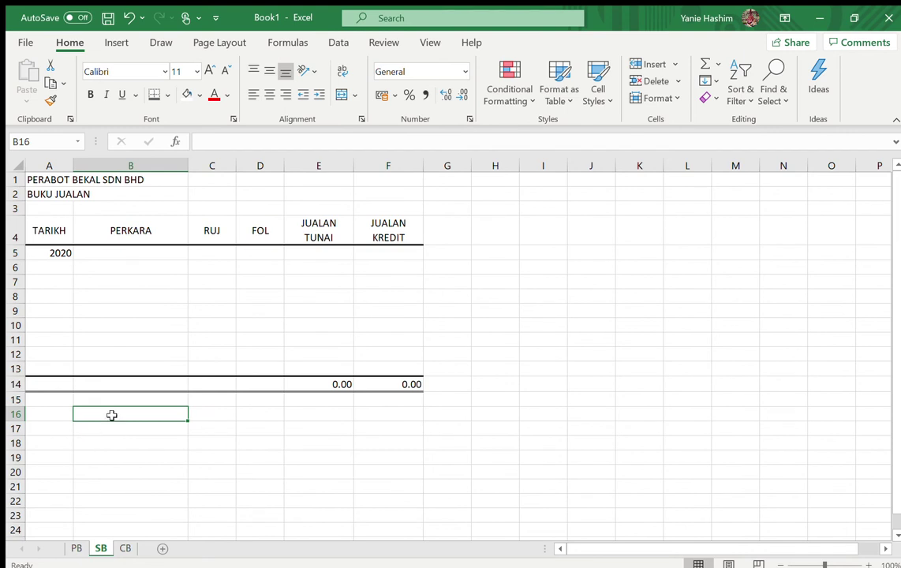
# - Below the total row, enter DT TUNAI in B16 and KT JUALAN TUNAI, indented with leading spaces, in B17
pyautogui.write('DT')
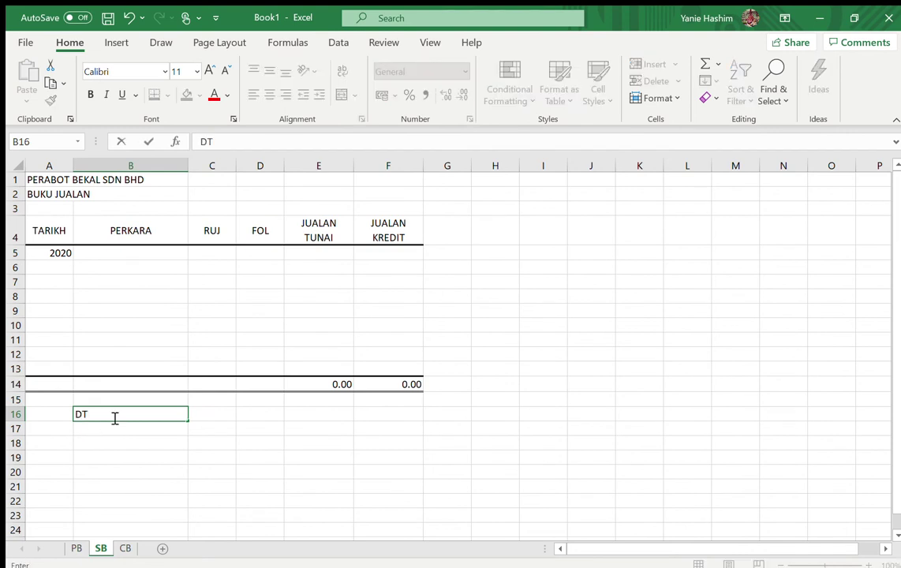
pyautogui.write(' PEMIUTANG')
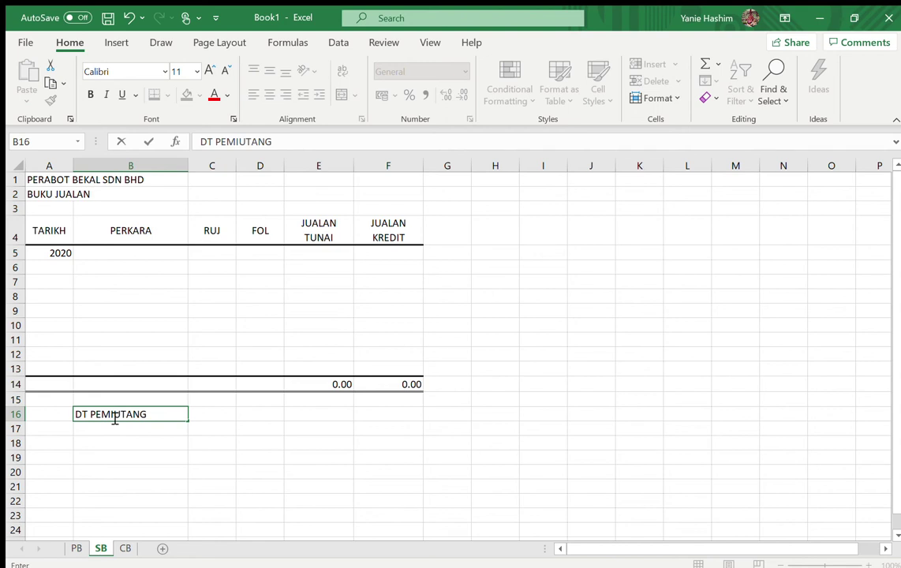
pyautogui.press('BackSpace')
pyautogui.press('BackSpace')
pyautogui.press('BackSpace')
pyautogui.press('BackSpace')
pyautogui.press('BackSpace')
pyautogui.press('BackSpace')
pyautogui.press('BackSpace')
pyautogui.press('BackSpace')
pyautogui.press('BackSpace')
pyautogui.press('BackSpace')
pyautogui.press('BackSpace')
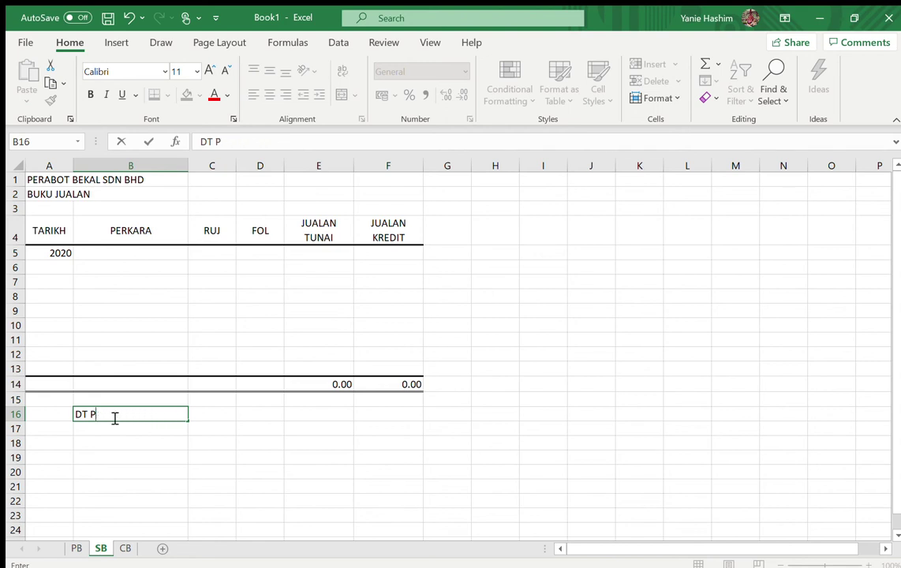
pyautogui.write('TUNAI')
pyautogui.press('BackSpace')
pyautogui.press('BackSpace')
pyautogui.press('BackSpace')
pyautogui.press('BackSpace')
pyautogui.press('BackSpace')
pyautogui.write('TUNA')
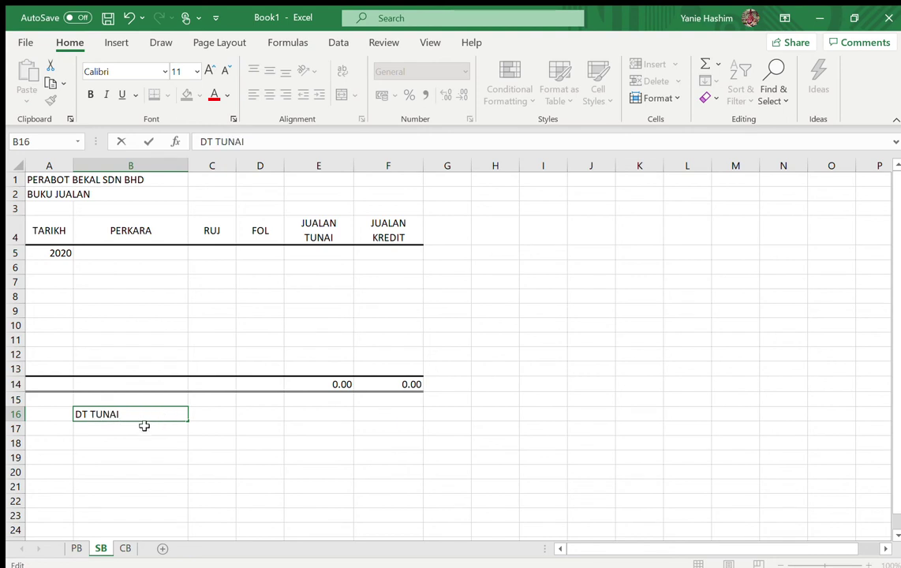
pyautogui.press('Return')
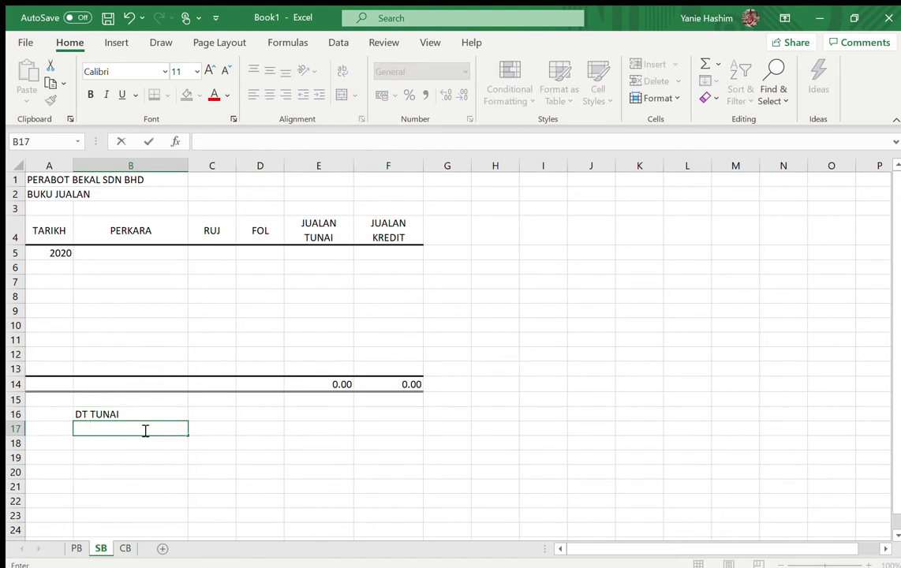
pyautogui.write('KT JUALA')
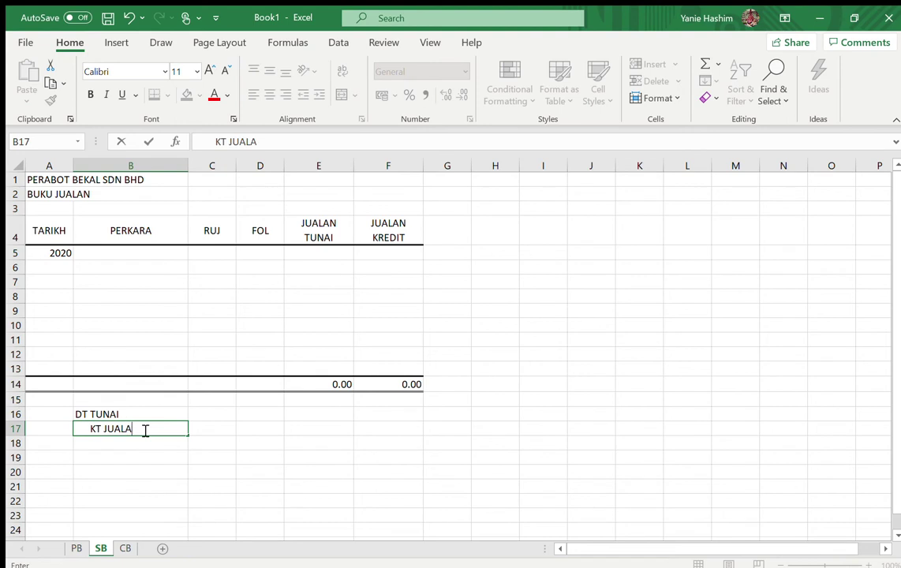
pyautogui.write('N TUNAI')
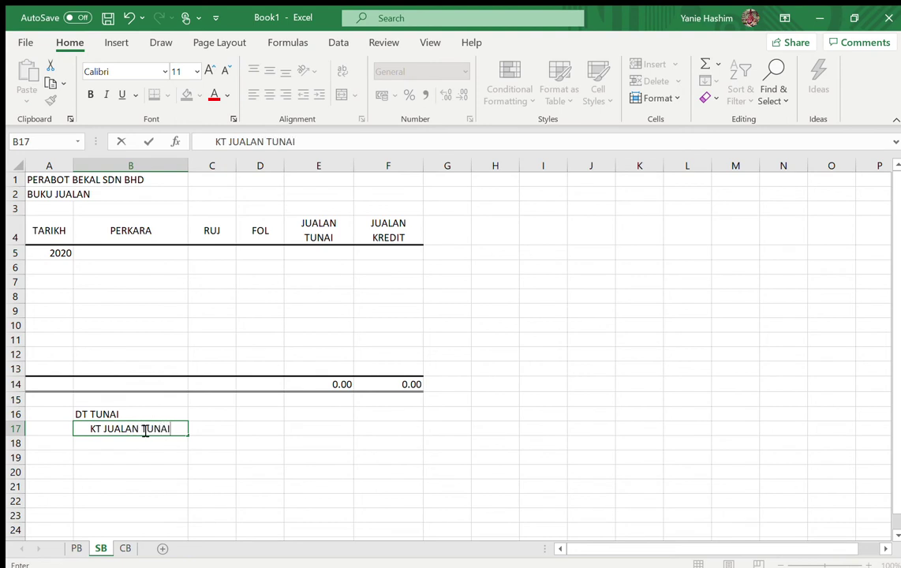
pyautogui.press('Return')
# - Enter DT PENGHUTANG in B20 and KT JUALAN KREDIT, indented with leading spaces, in B21
pyautogui.press('Return')
pyautogui.press('Return')
pyautogui.write('D')
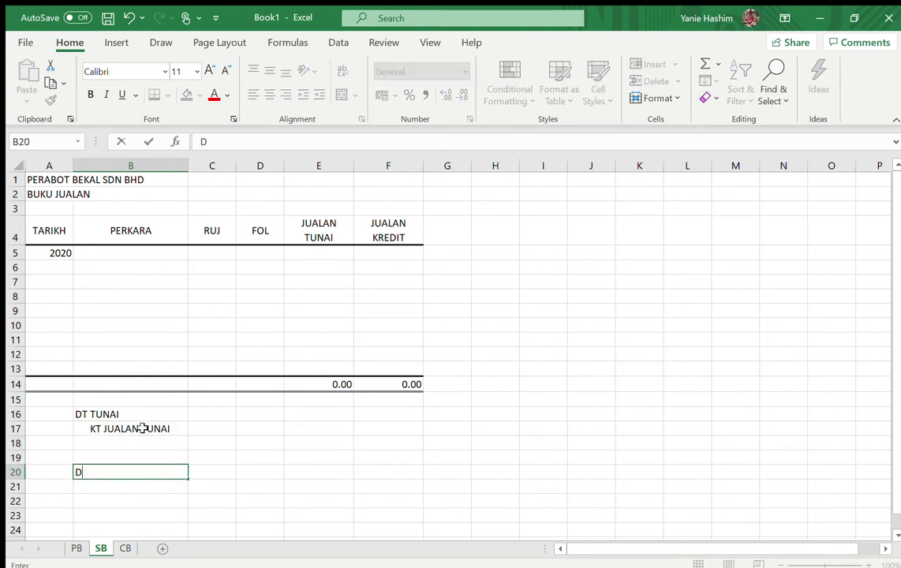
pyautogui.write('T PENGHUTANG')
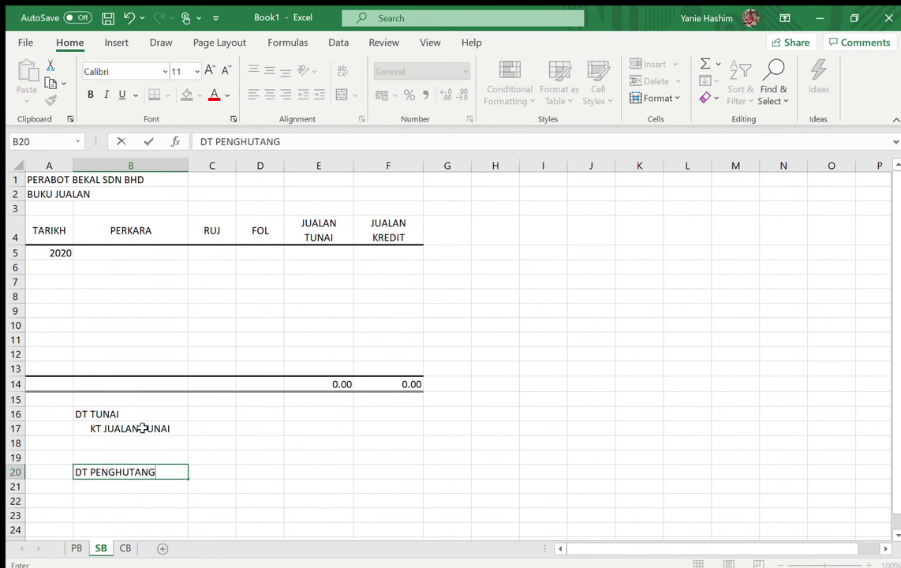
pyautogui.press('Return')
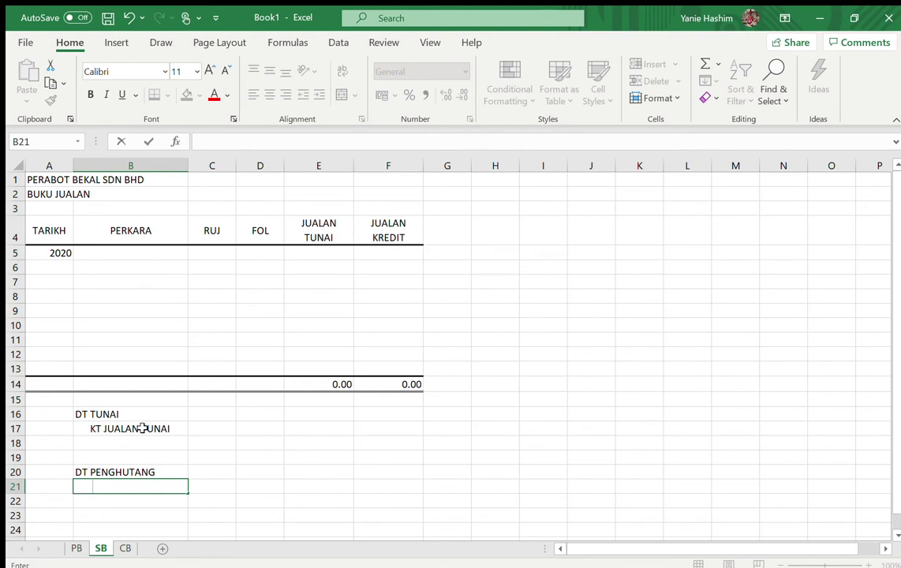
pyautogui.write('KT JUALAN KRE')
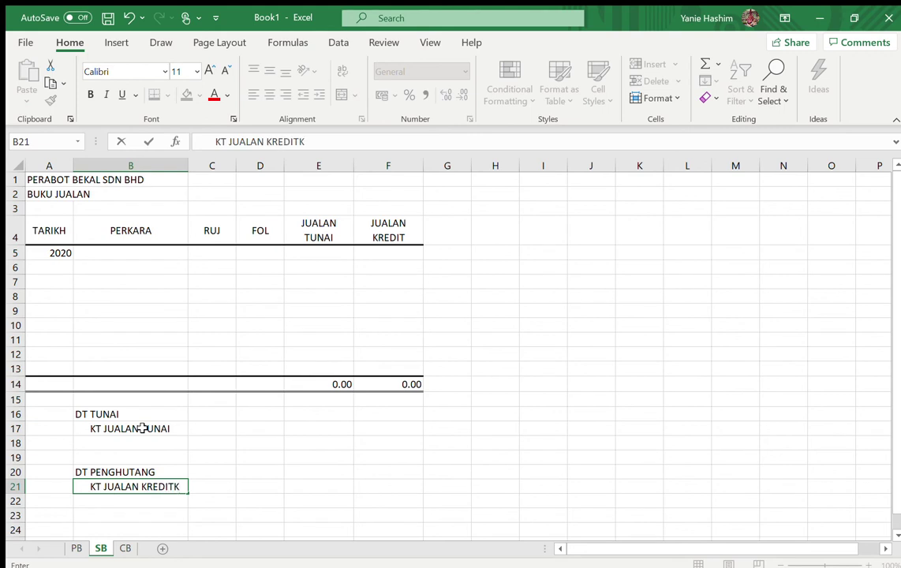
pyautogui.write('DIT')
pyautogui.press('Return')
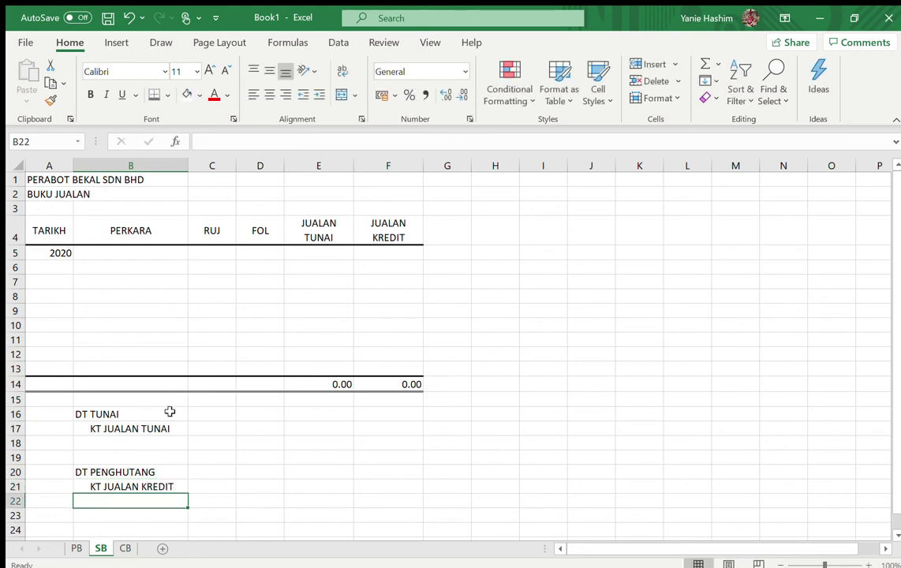
# - Merge and centre B16:D16 and B17:D17, and fill the merged row 17 down through row 23
pyautogui.moveTo(171, 412); pyautogui.dragTo(251, 411)
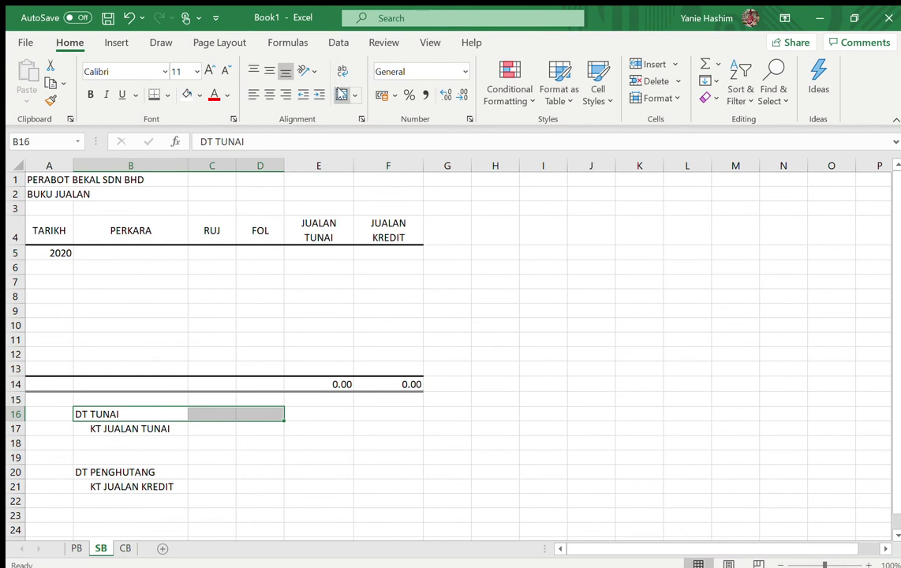
pyautogui.click(341, 95)
pyautogui.moveTo(185, 427); pyautogui.dragTo(267, 426)
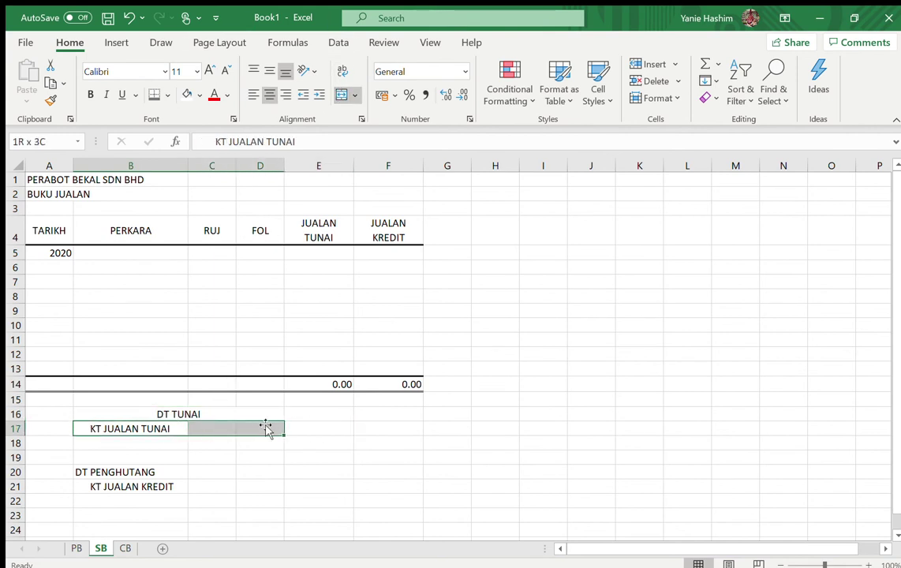
pyautogui.click(340, 95)
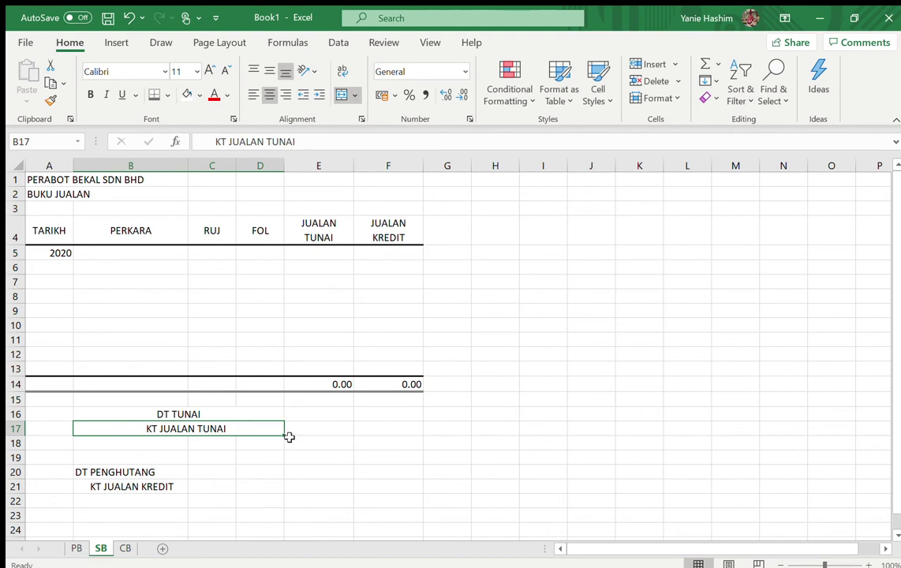
pyautogui.moveTo(286, 435); pyautogui.dragTo(284, 522)
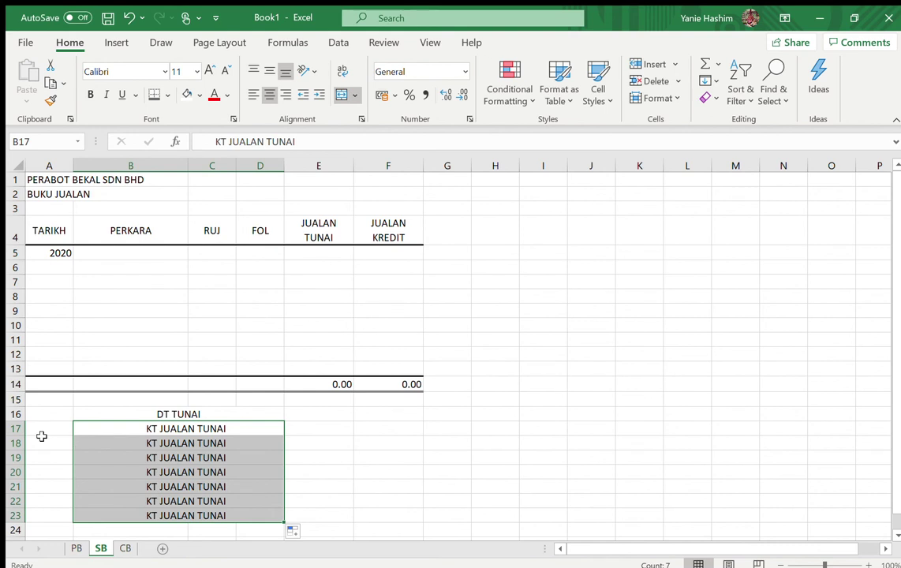
# - Left-align the merged rows B16:D23 and clear the copied text from B18:D23
pyautogui.moveTo(126, 412); pyautogui.dragTo(127, 517)
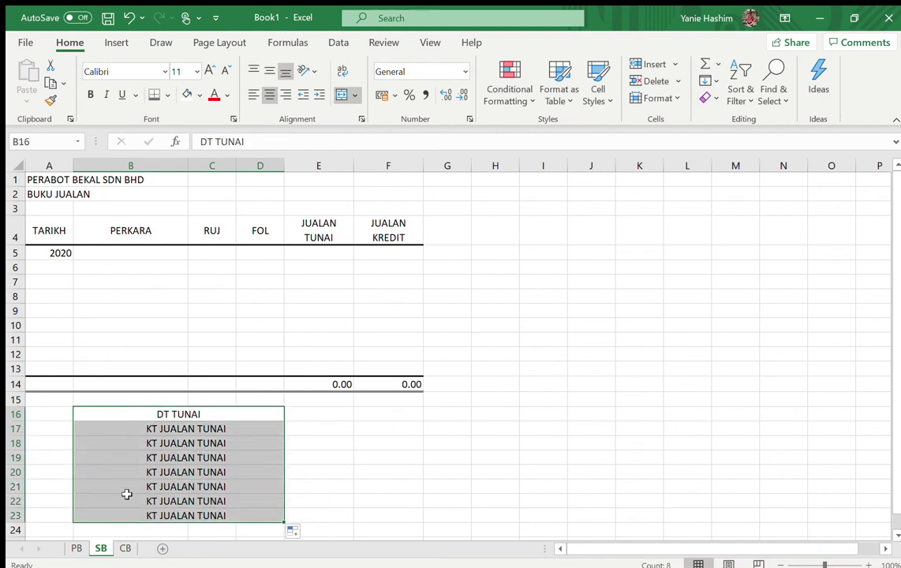
pyautogui.click(253, 94)
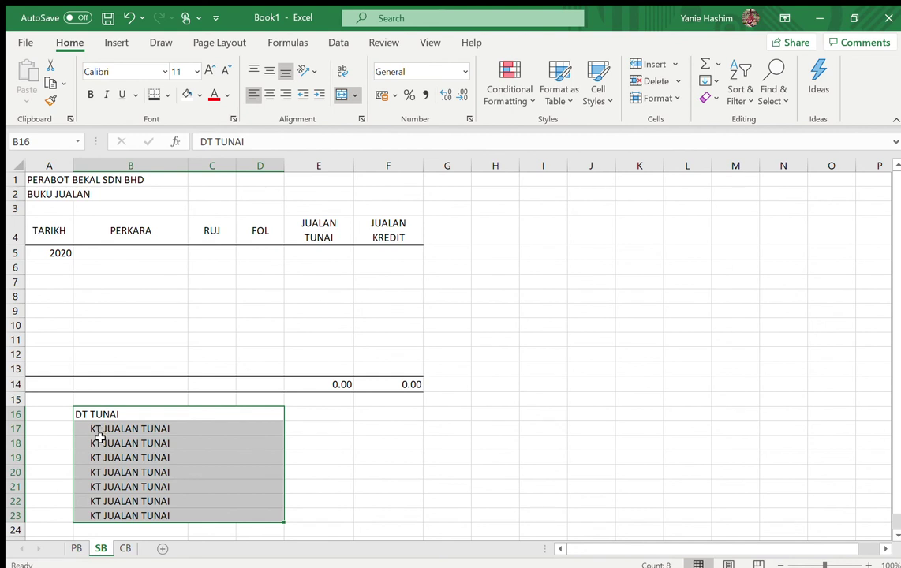
pyautogui.moveTo(98, 439); pyautogui.dragTo(100, 513)
pyautogui.press('Delete')
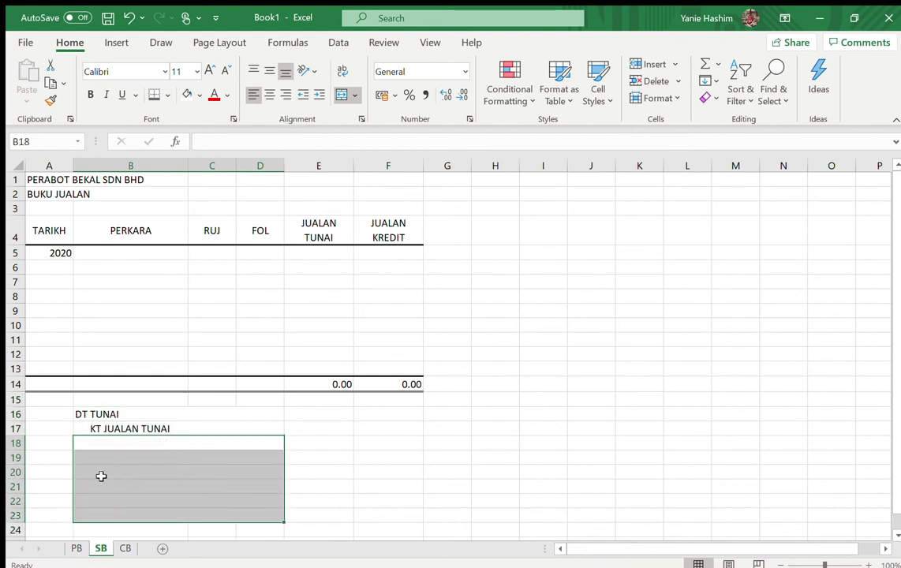
# - Enter DT PENGHUTANG in merged cell B20 and KT JUALAN KREDIT, indented with leading spaces, in merged cell B21
pyautogui.click(109, 458)
pyautogui.click(111, 472)
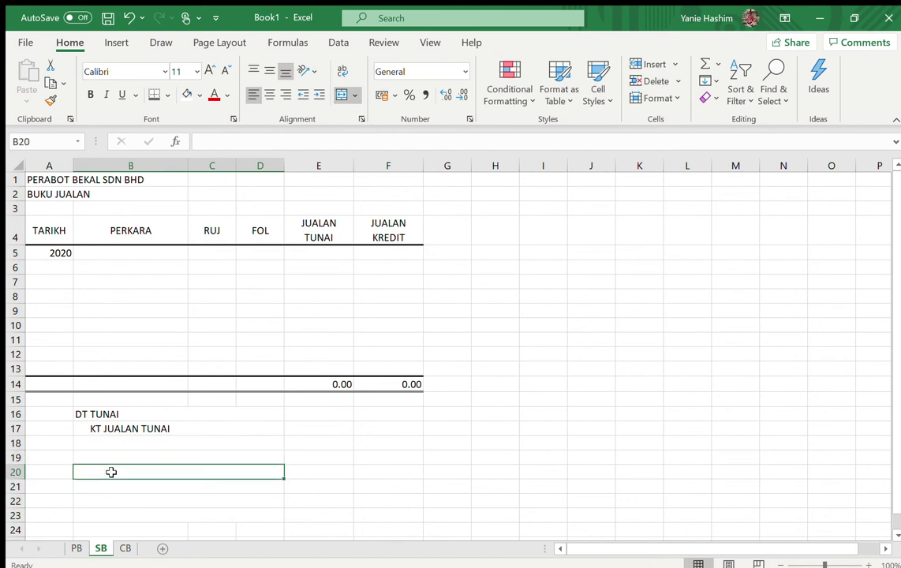
pyautogui.write('DT PENGHUTANG')
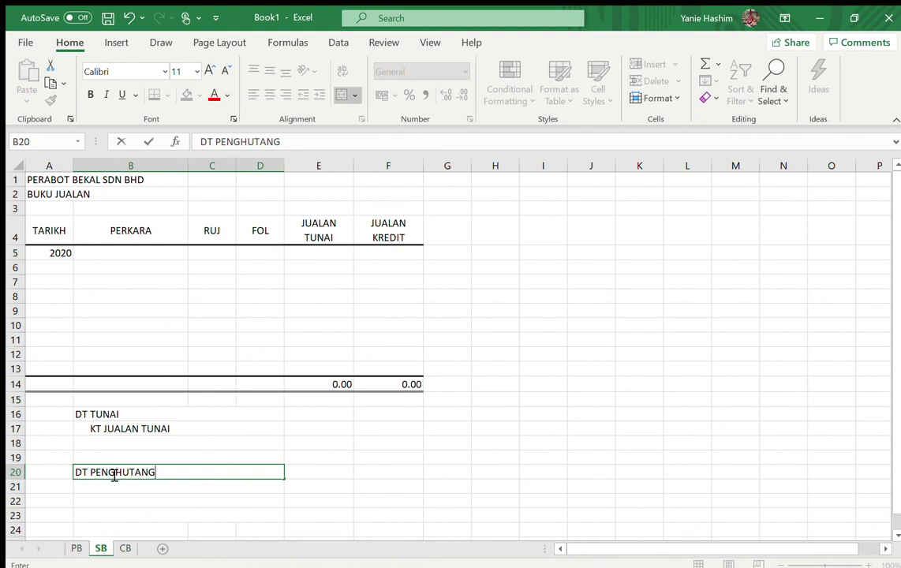
pyautogui.press('Return')
pyautogui.write('KT JUALAN KR')
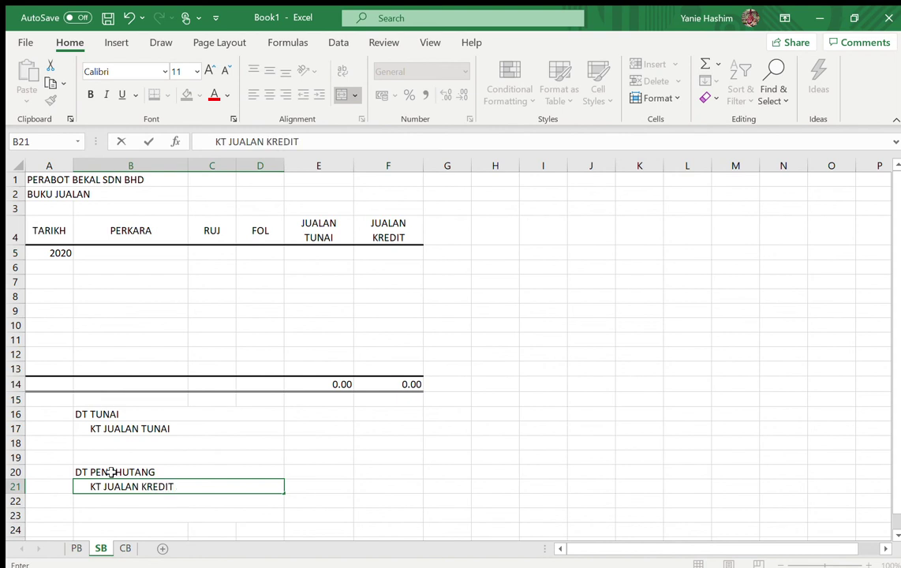
pyautogui.write('EDIT')
# - Enter the description (JUALAN TUNAI PADA BULAN MM'YY) in merged cell B18 below the cash sales entry
pyautogui.click(104, 444)
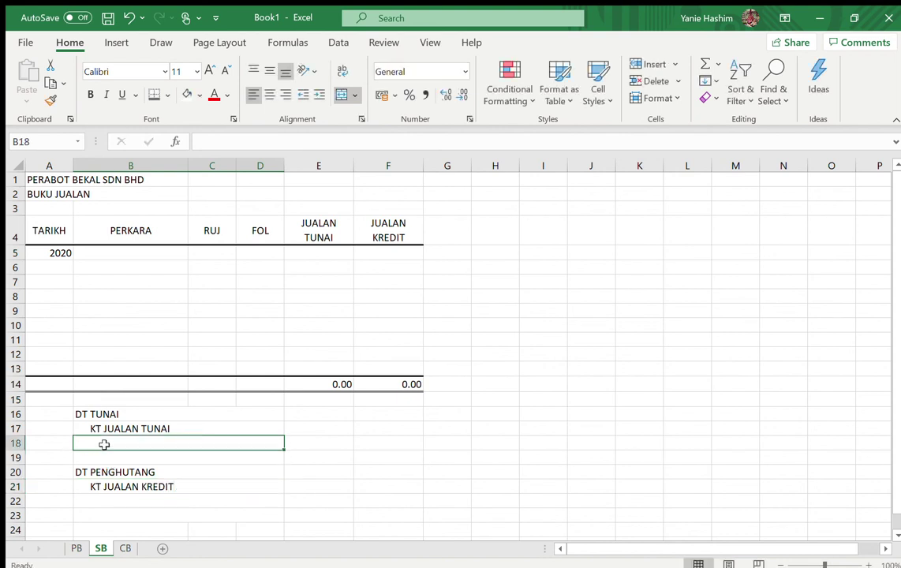
pyautogui.write('(')
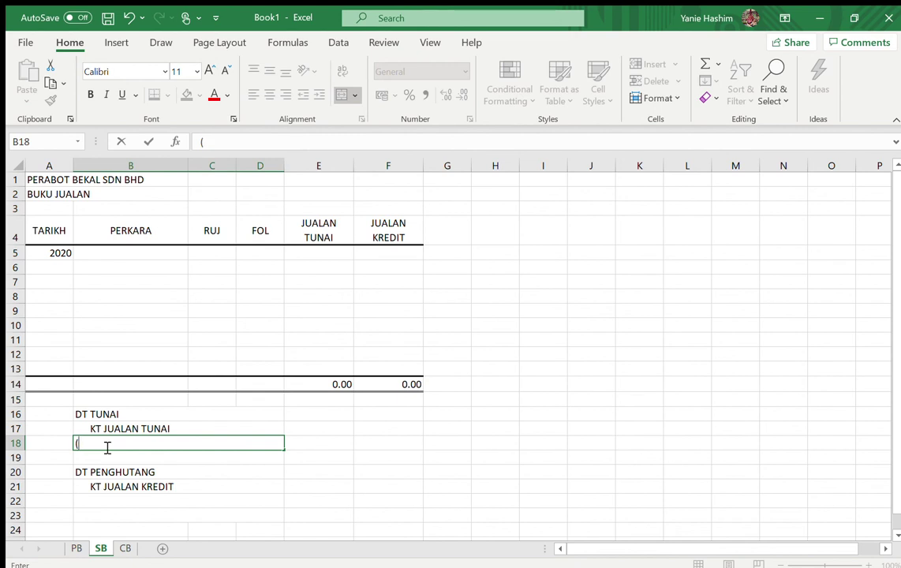
pyautogui.write(')UALAN TUNAI PADA')
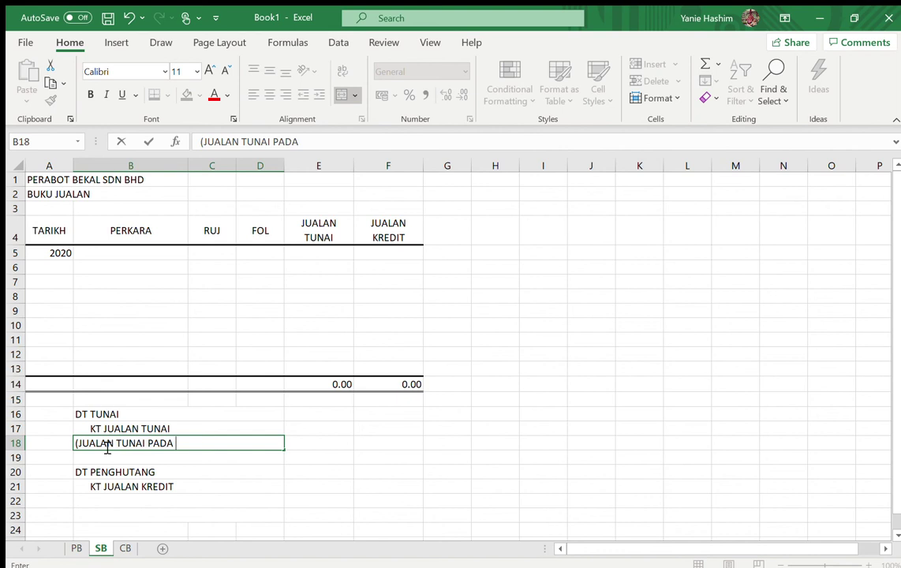
pyautogui.write(' BULAN XX')
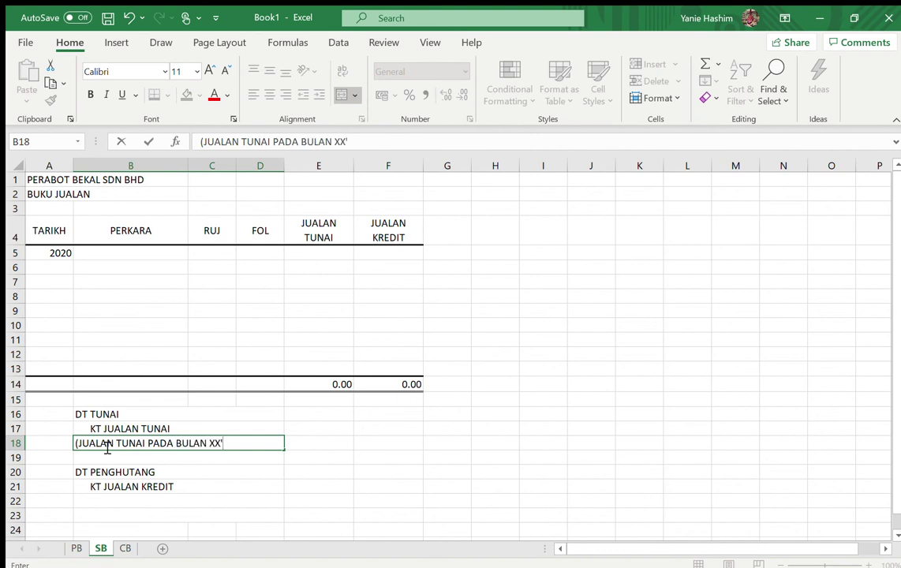
pyautogui.write("MM'YY")
# - Enter the description (JUALAN KREDIT PADA BULAN MM'YY) in merged cell B22 below the credit sales entry
pyautogui.click(100, 500)
pyautogui.write('(JUALAN KREDIT PADA ')
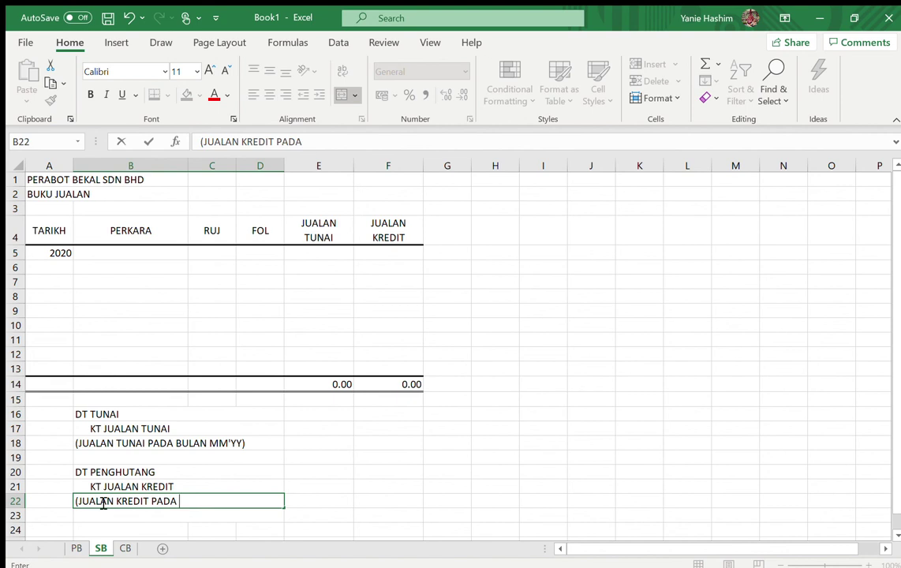
pyautogui.write("BULAN MM'YY")
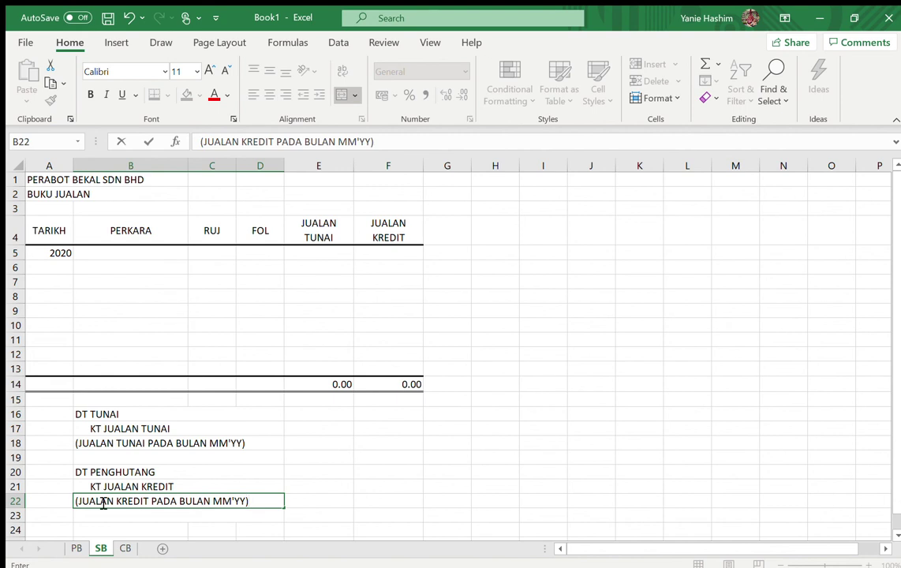
pyautogui.click(333, 469)
# - Link the DT TUNAI amount in E16 to the cash sales total with the formula =E14
pyautogui.click(317, 415)
pyautogui.write('=')
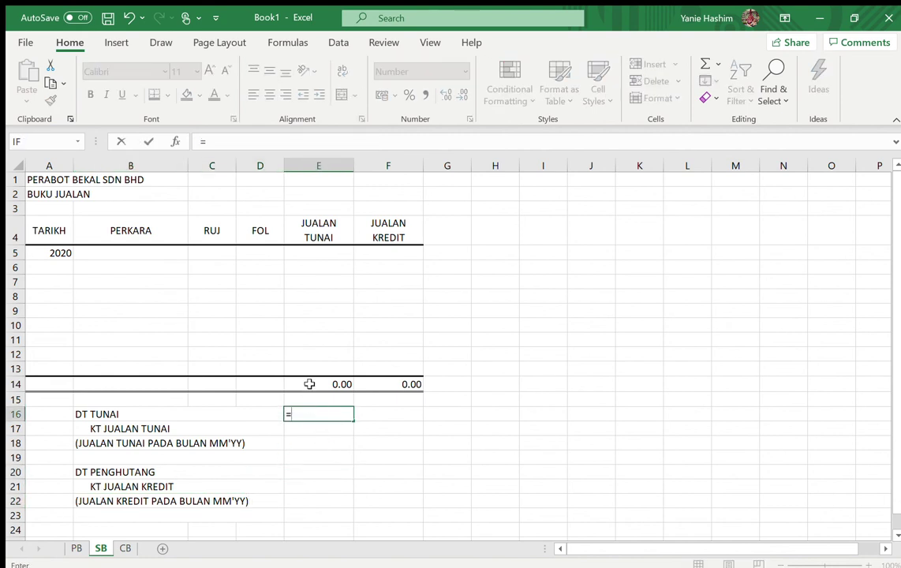
pyautogui.click(309, 381)
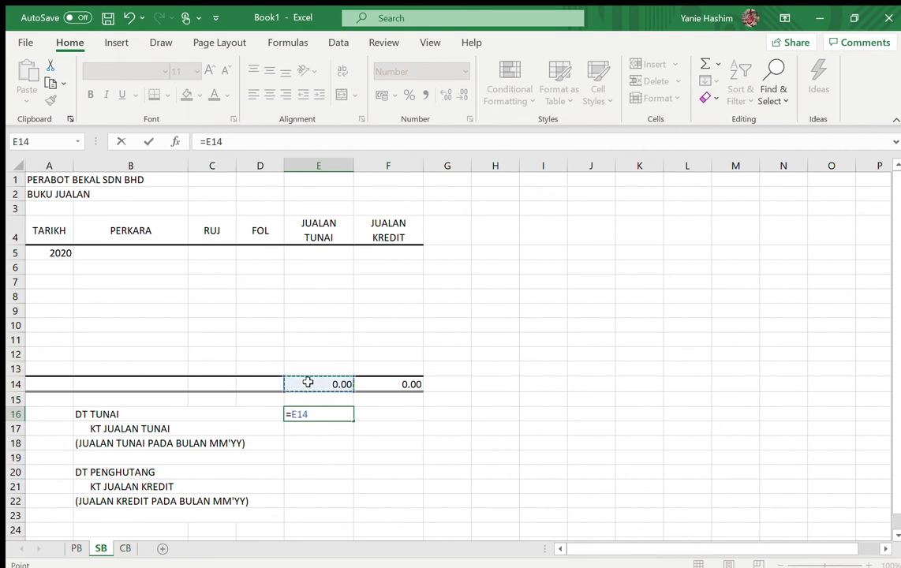
pyautogui.press('Return')
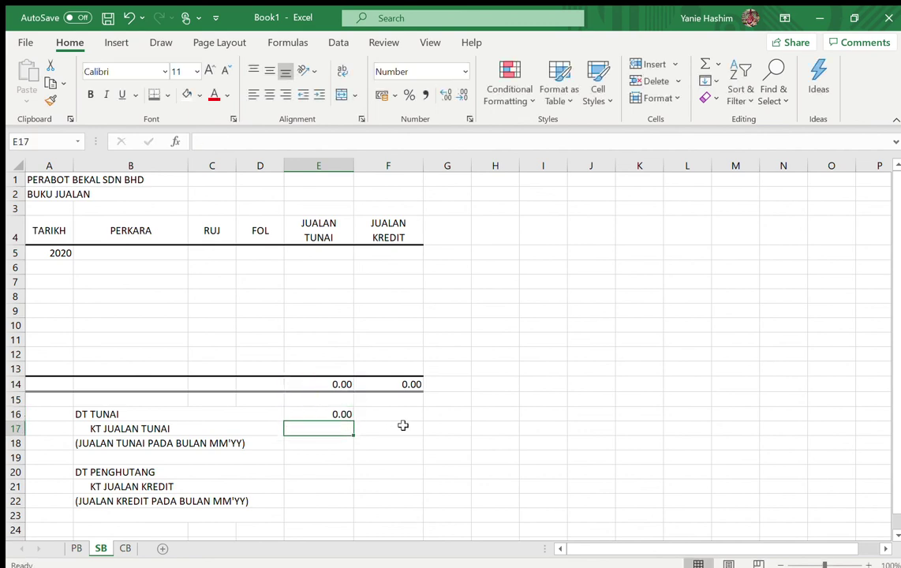
# - Enter =F14 as the KT JUALAN TUNAI amount in F17
pyautogui.click(399, 428)
pyautogui.write('=')
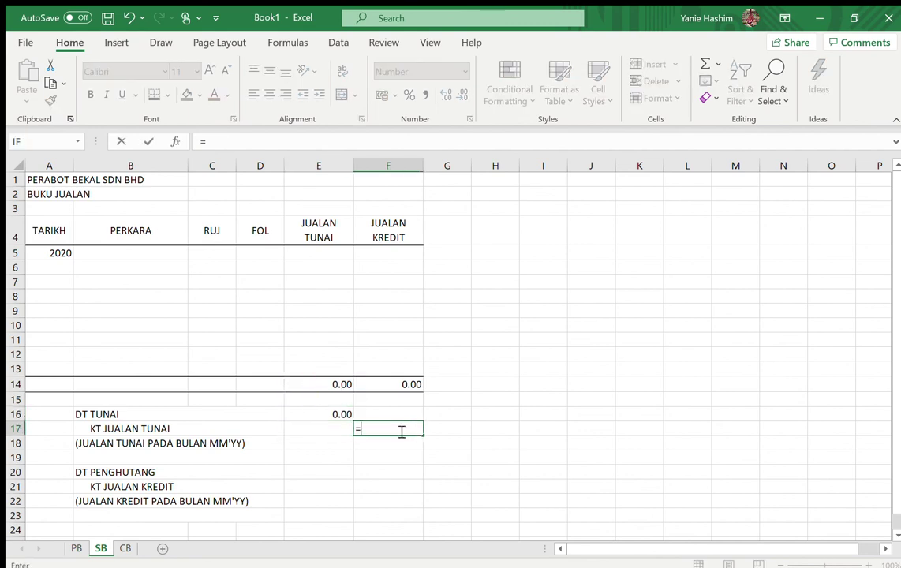
pyautogui.click(394, 385)
pyautogui.press('Return')
pyautogui.moveTo(324, 442); pyautogui.dragTo(383, 451)
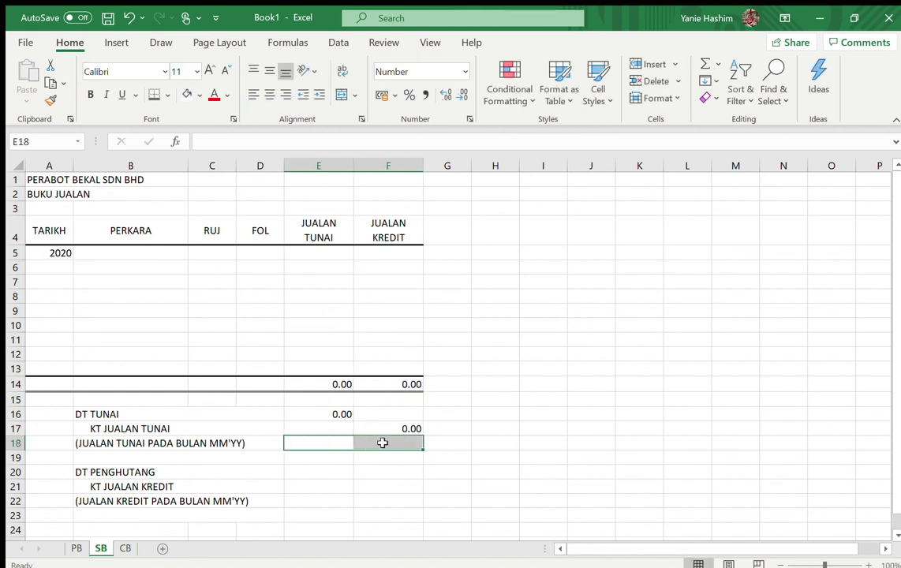
# - Re-enter =E14 in E16 and set the KT JUALAN TUNAI amount in F17 to =E14
pyautogui.click(342, 414)
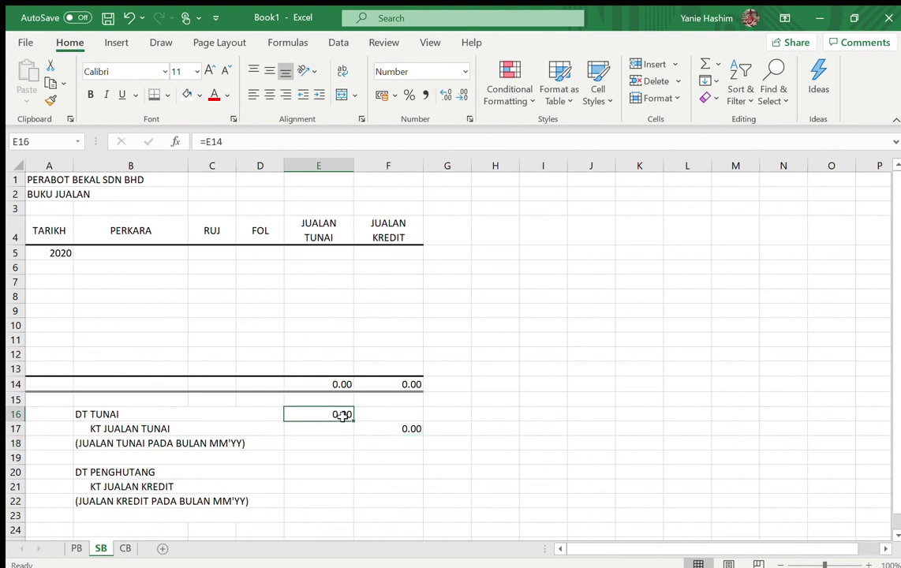
pyautogui.write('=')
pyautogui.click(329, 384)
pyautogui.press('Return')
pyautogui.click(405, 428)
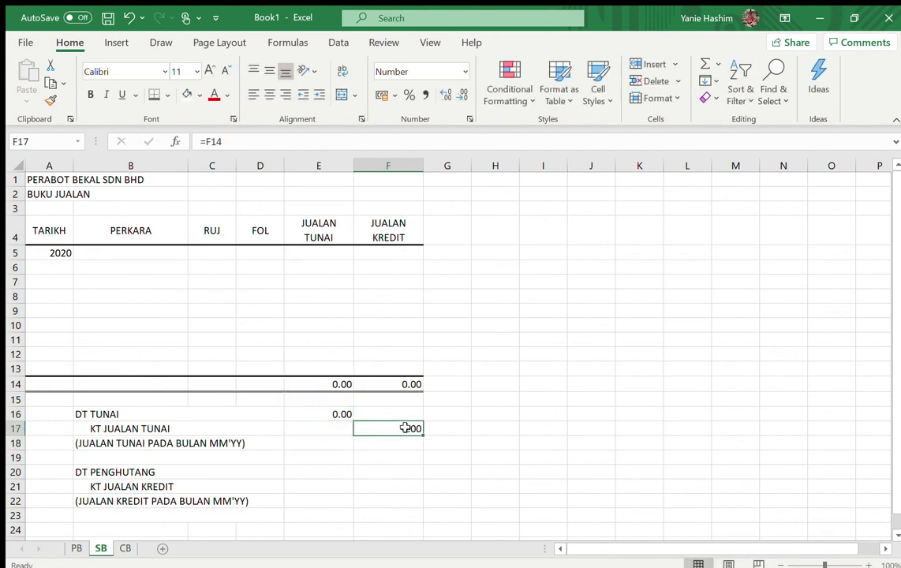
pyautogui.write('=')
pyautogui.click(337, 384)
pyautogui.press('Return')
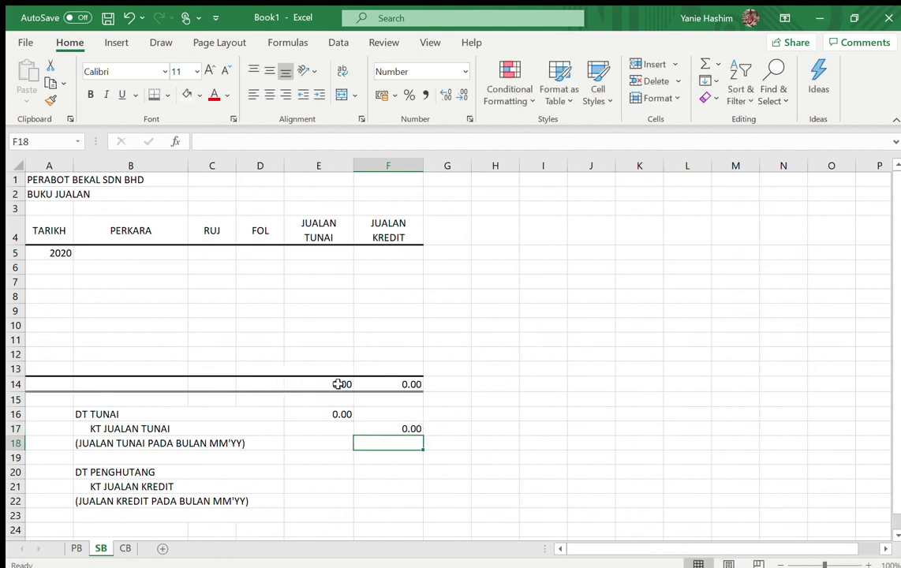
# - Link the DT PENGHUTANG amount in E20 and the KT JUALAN KREDIT amount in F21 to the credit sales total with =F14
pyautogui.click(326, 470)
pyautogui.write('=')
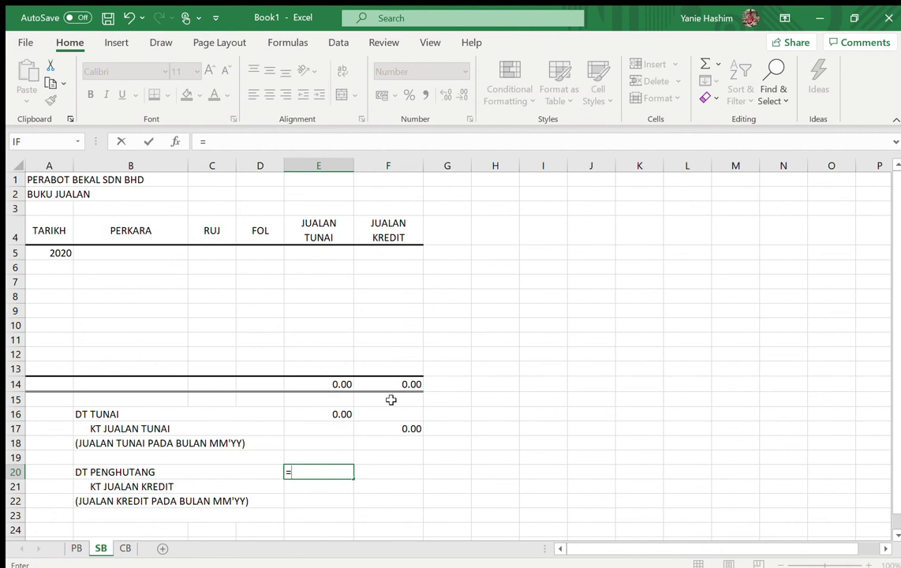
pyautogui.click(389, 387)
pyautogui.press('Return')
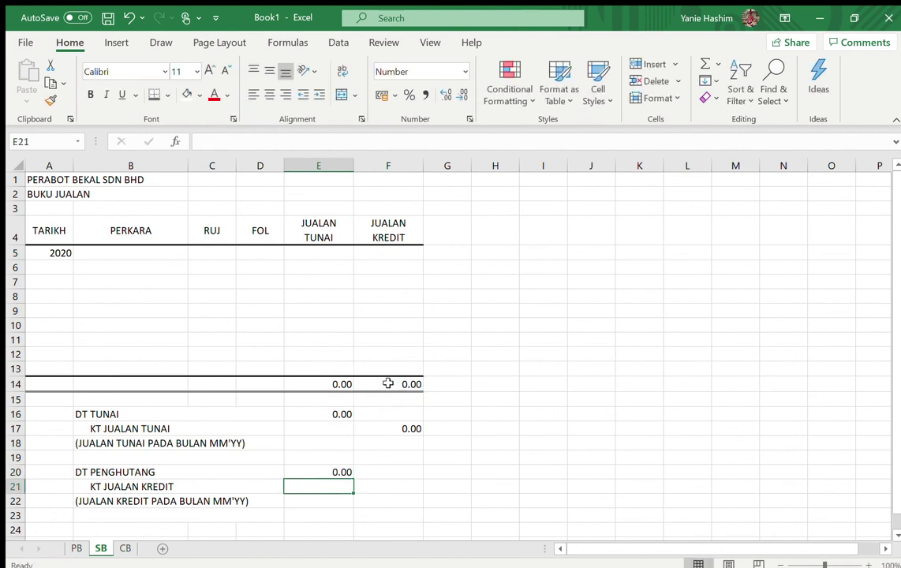
pyautogui.click(390, 490)
pyautogui.write('=')
pyautogui.click(401, 382)
pyautogui.press('Return')
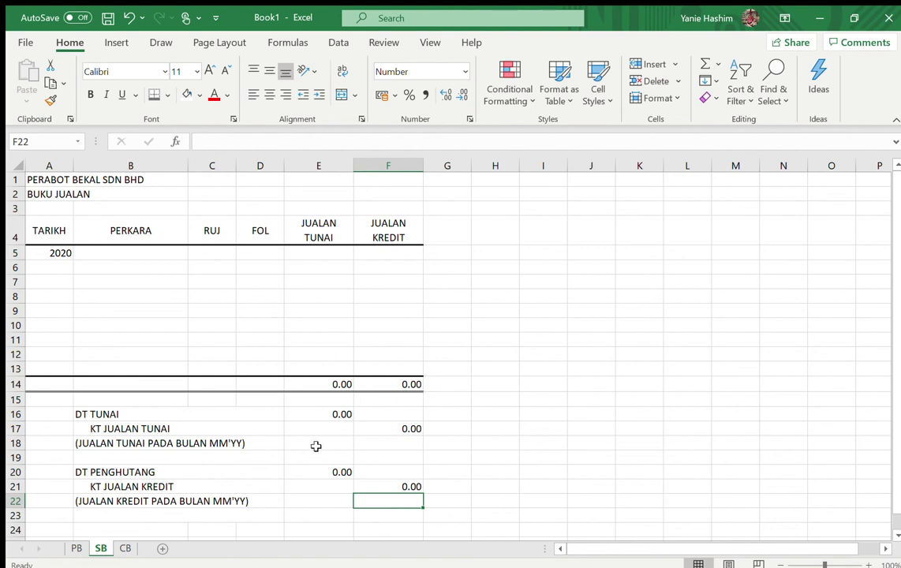
# - Apply a top and double bottom border to E18:F18 and to E22:F22
pyautogui.moveTo(316, 444); pyautogui.dragTo(394, 437)
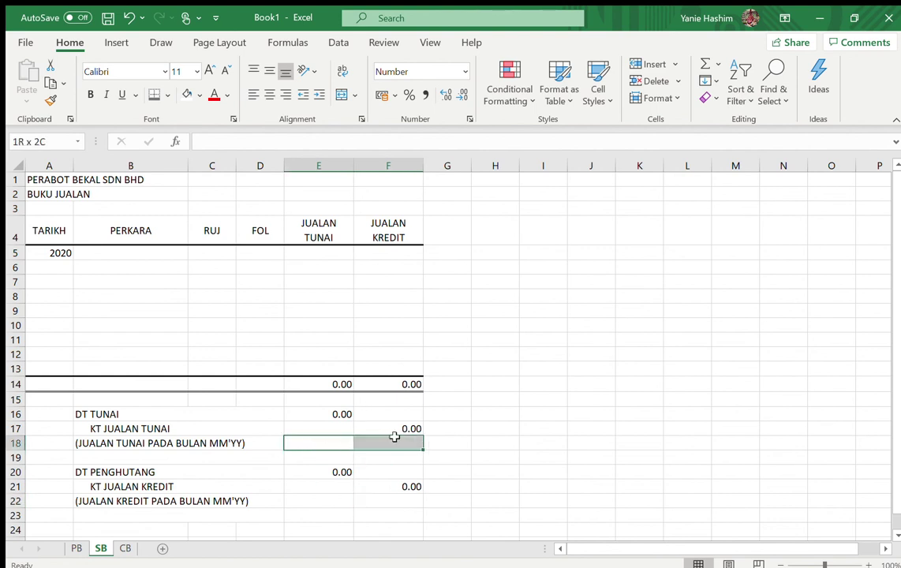
pyautogui.click(154, 94)
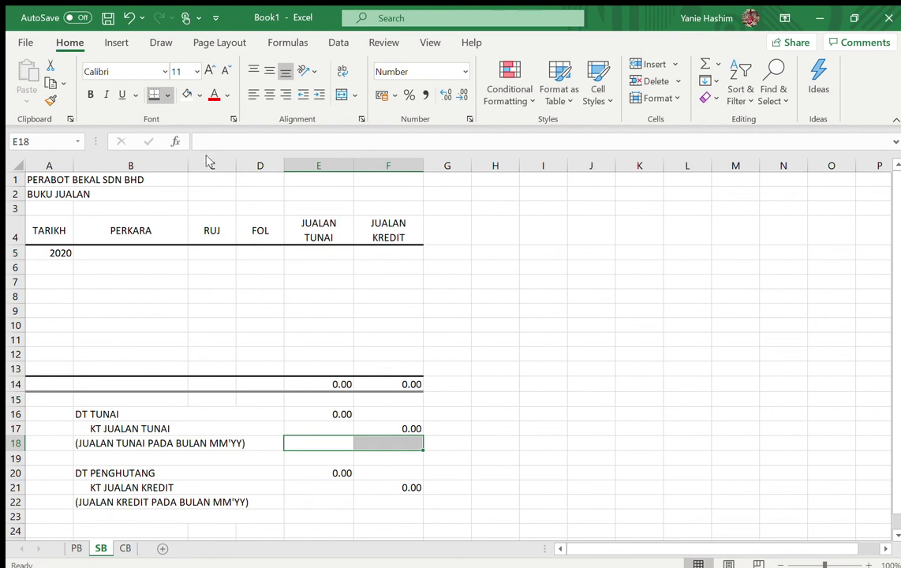
pyautogui.moveTo(309, 504); pyautogui.dragTo(366, 503)
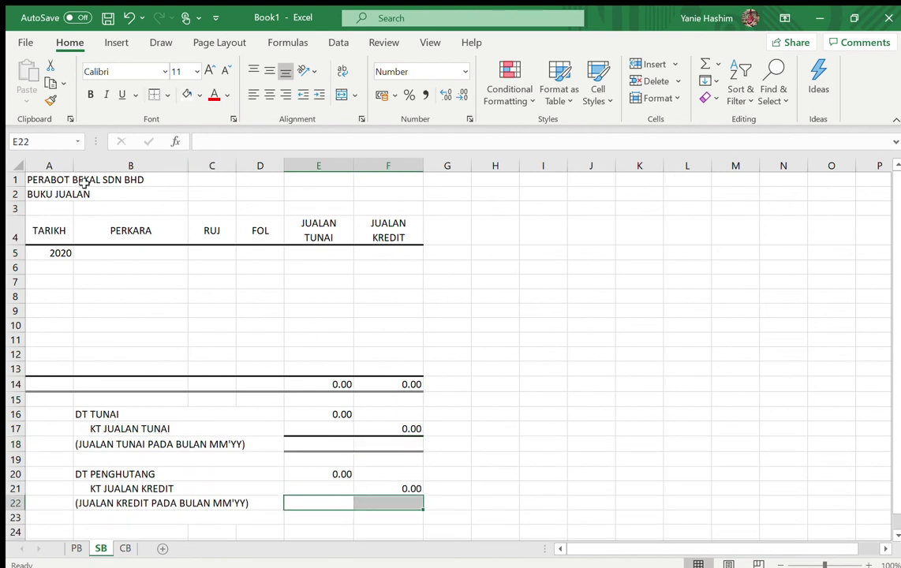
pyautogui.click(154, 93)
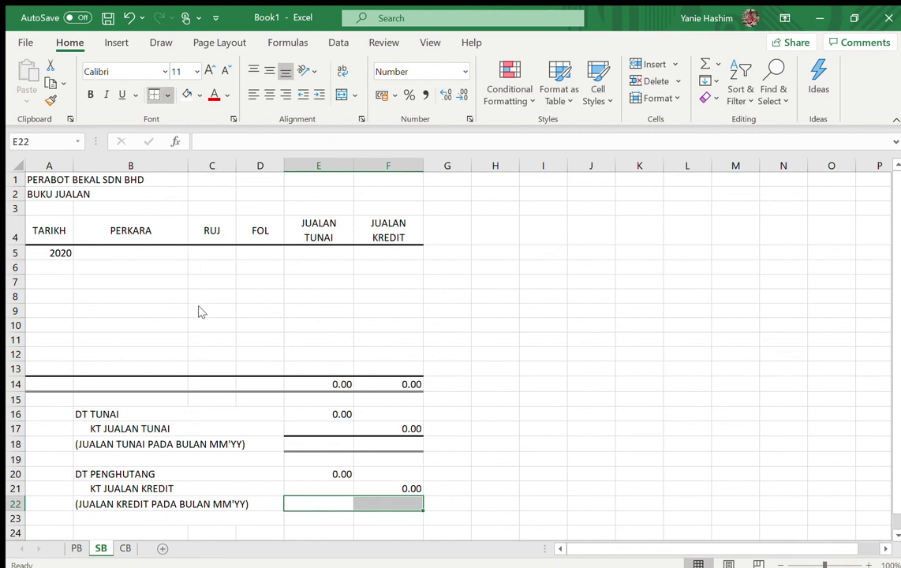
pyautogui.click(124, 334)
# - Enter JUALAN TUNAI in B6 and a cash sales amount of 500 in E6
pyautogui.click(87, 268)
pyautogui.write('JUAL')
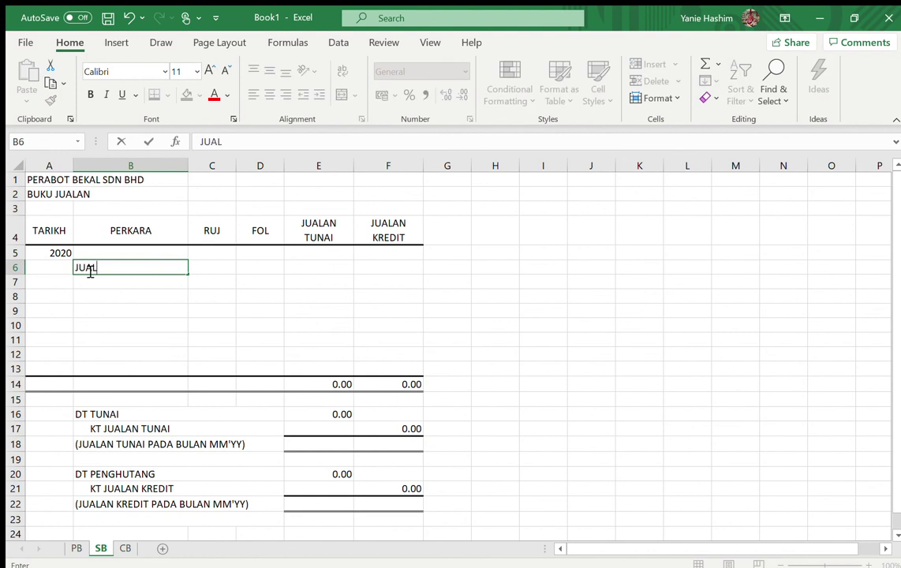
pyautogui.write('AN TUNAI')
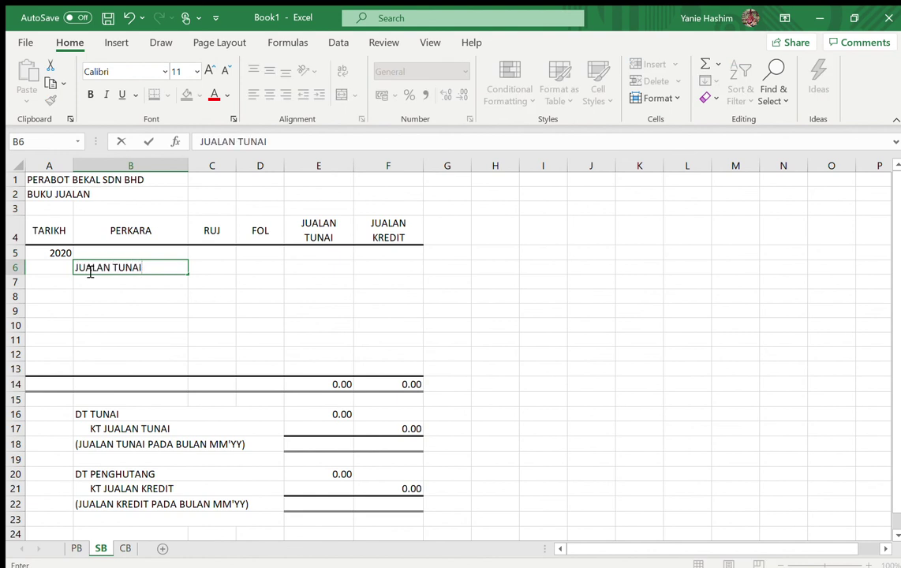
pyautogui.press('Tab')
pyautogui.press('Tab')
pyautogui.press('Tab')
pyautogui.write('500')
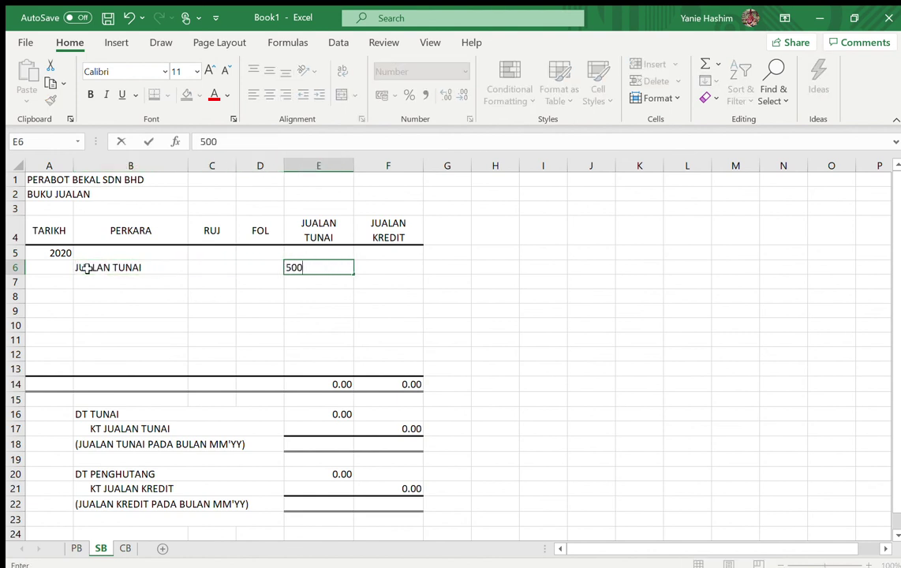
pyautogui.press('Return')
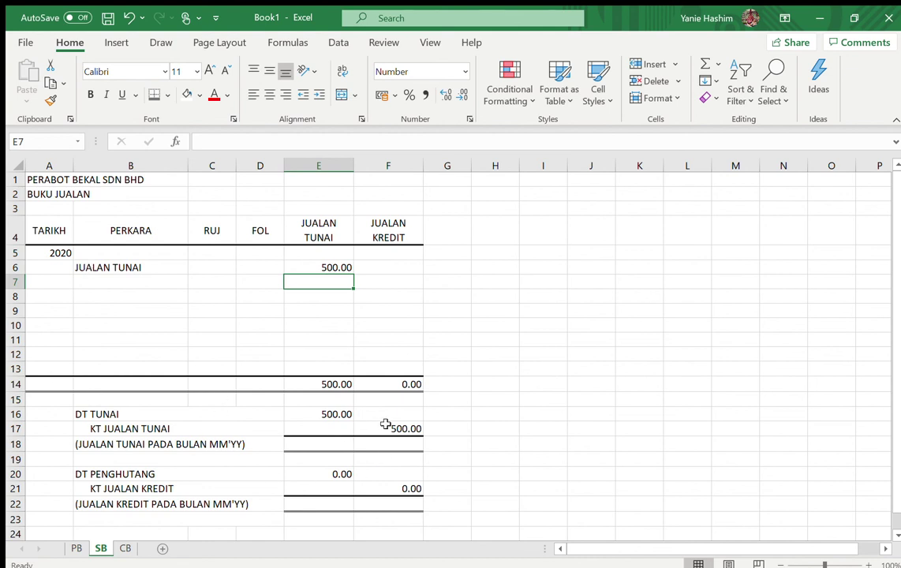
# - Total the cash sales entry with =SUM(E16:E17) in E18 and fill the formula across to F18
pyautogui.click(323, 429)
pyautogui.click(326, 441)
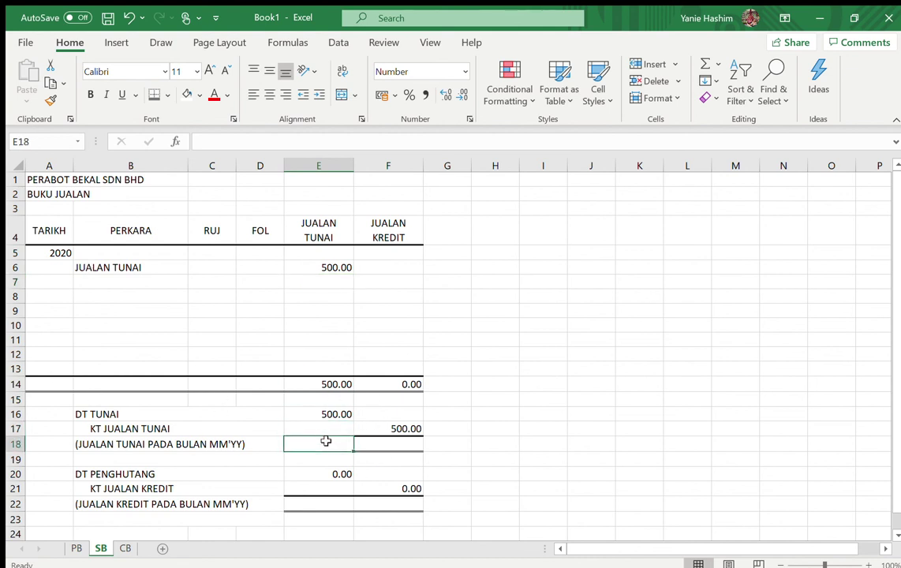
pyautogui.write('=SUM(')
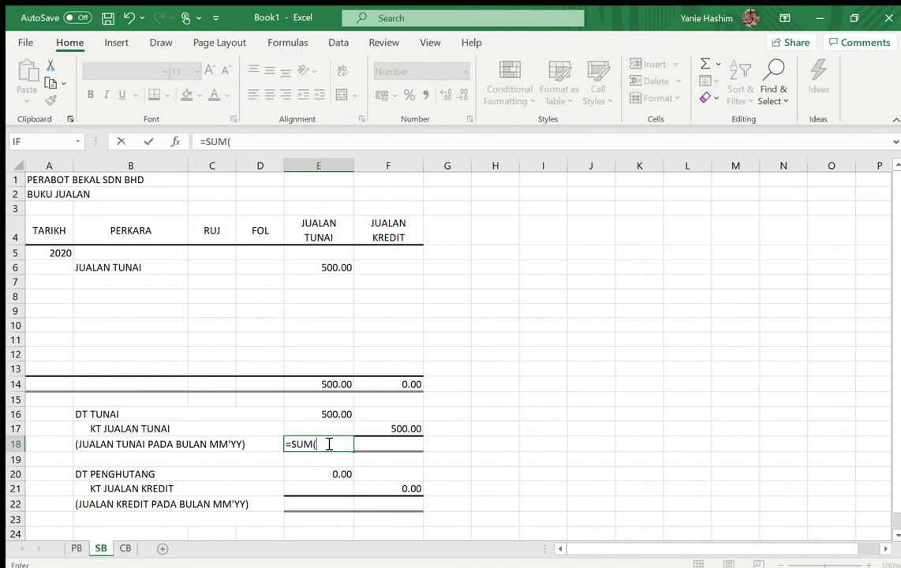
pyautogui.moveTo(327, 412); pyautogui.dragTo(324, 427)
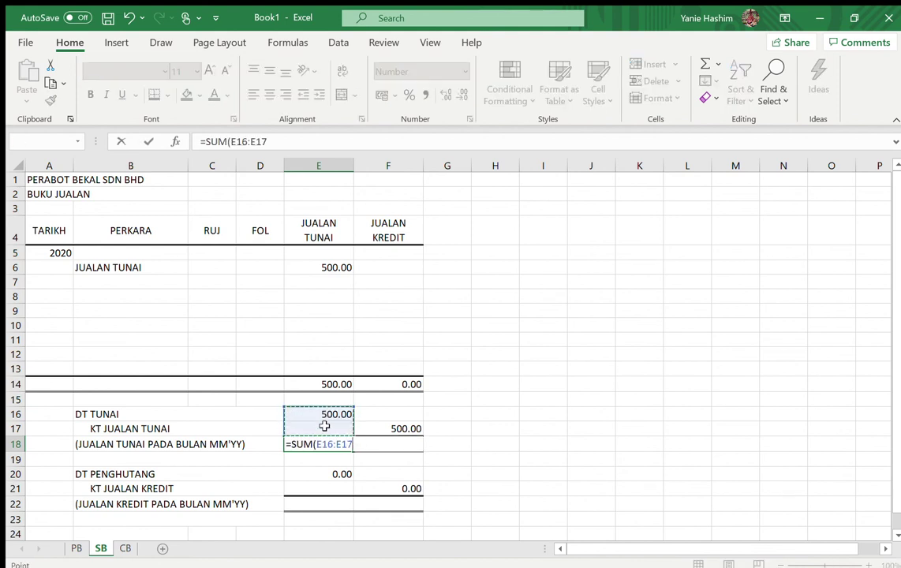
pyautogui.press('Return')
pyautogui.click(329, 444)
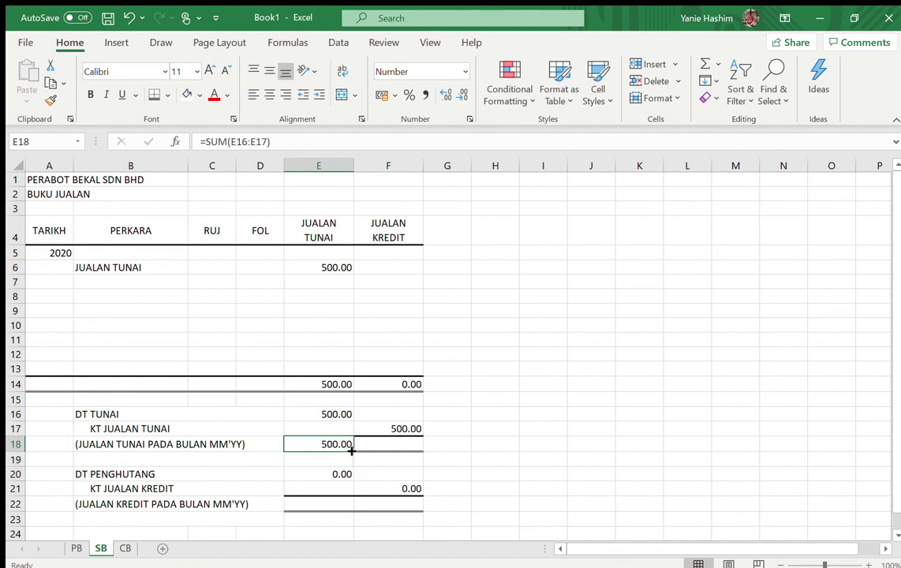
pyautogui.moveTo(353, 451); pyautogui.dragTo(406, 446)
# - Total the credit sales entry with =SUM(E20:E21) in E22 and fill the formula across to F22
pyautogui.hotkey('ctrl', 'c')
pyautogui.click(321, 504)
pyautogui.doubleClick(322, 503)
pyautogui.write('=SUM')
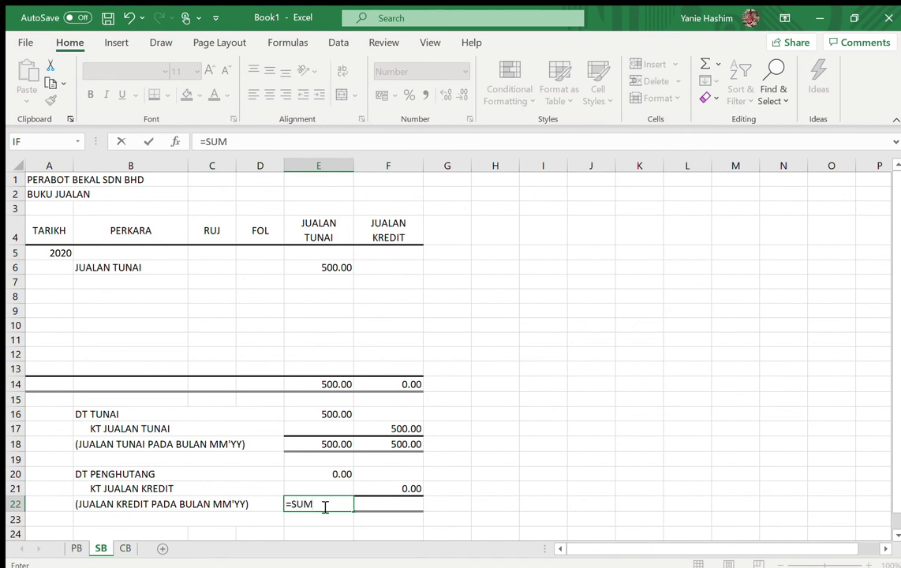
pyautogui.write('(')
pyautogui.moveTo(317, 474); pyautogui.dragTo(318, 485)
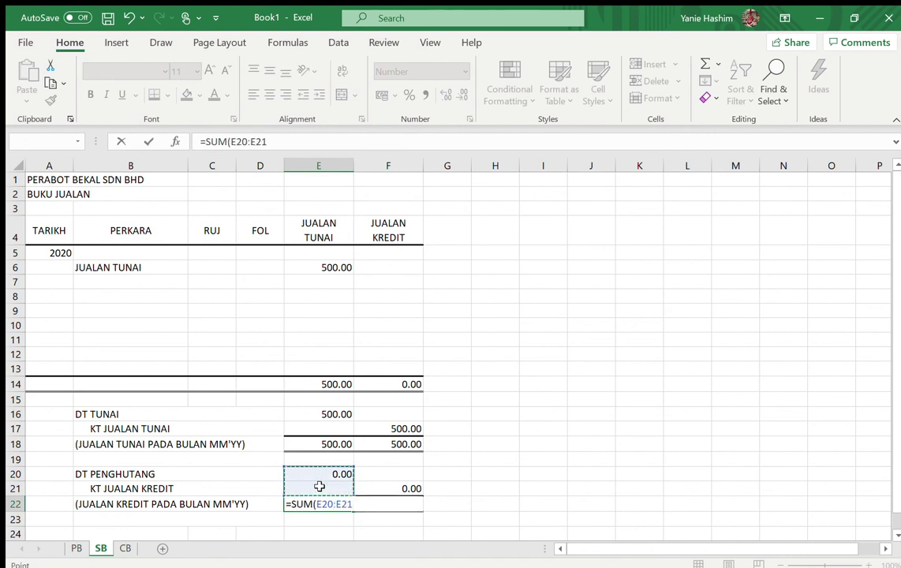
pyautogui.press('Return')
pyautogui.click(323, 503)
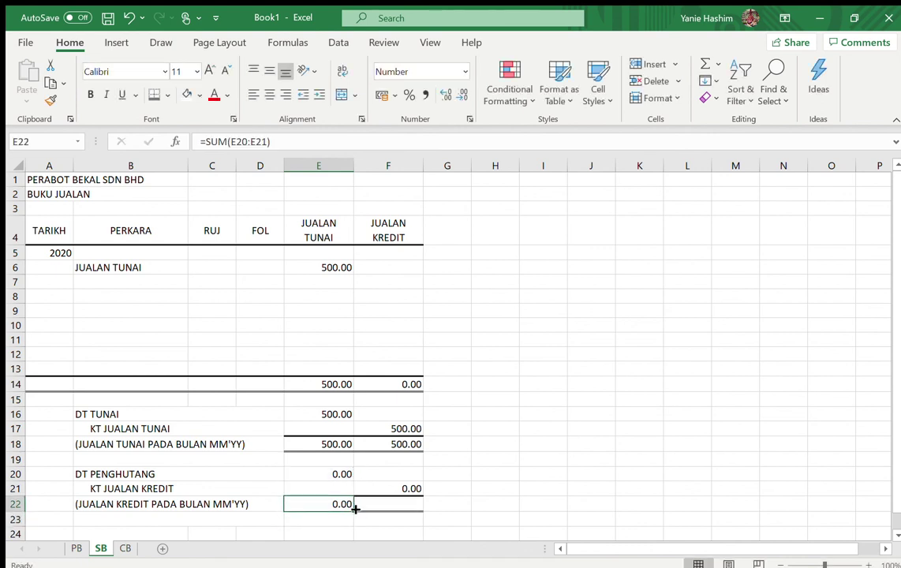
pyautogui.moveTo(373, 507); pyautogui.dragTo(408, 503)
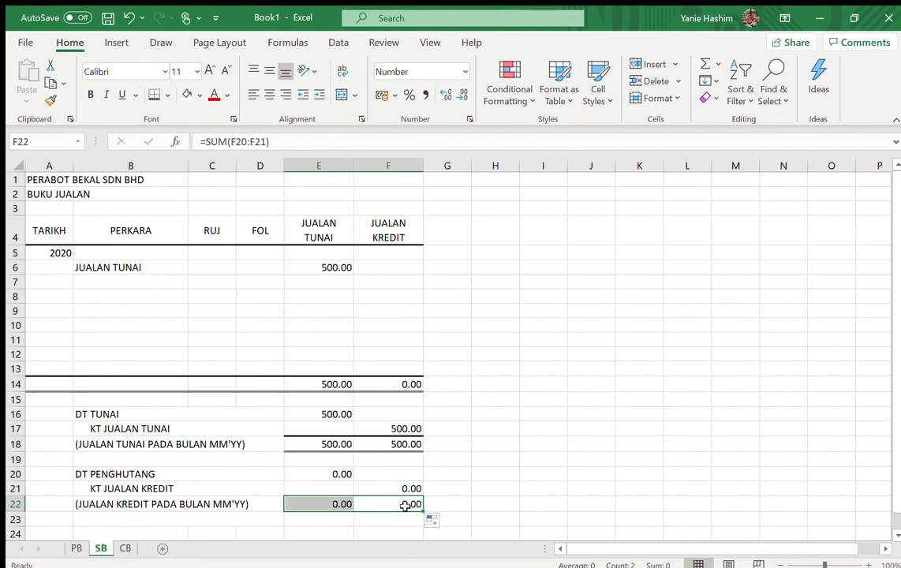
# - Clear the trial cash sales amount from E6
pyautogui.click(341, 267)
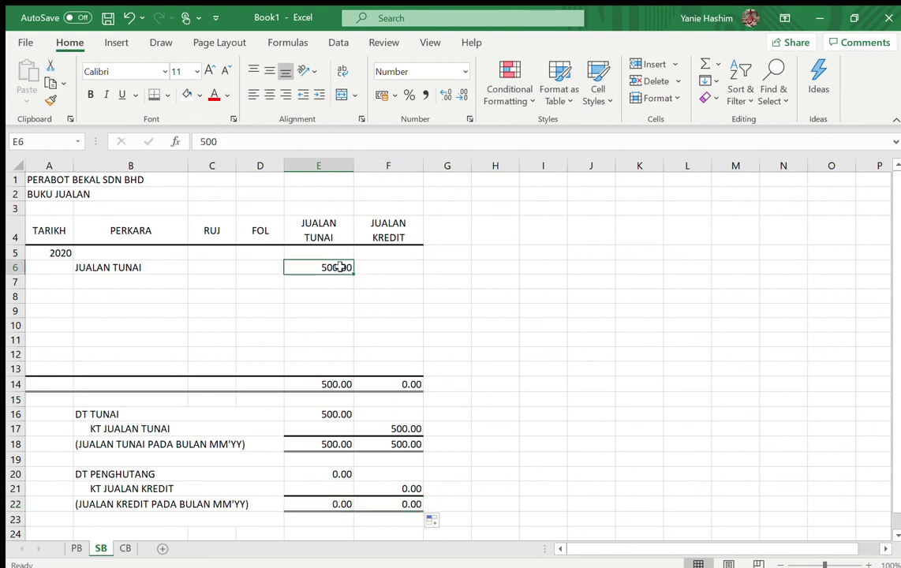
pyautogui.press('Delete')
pyautogui.click(547, 399)
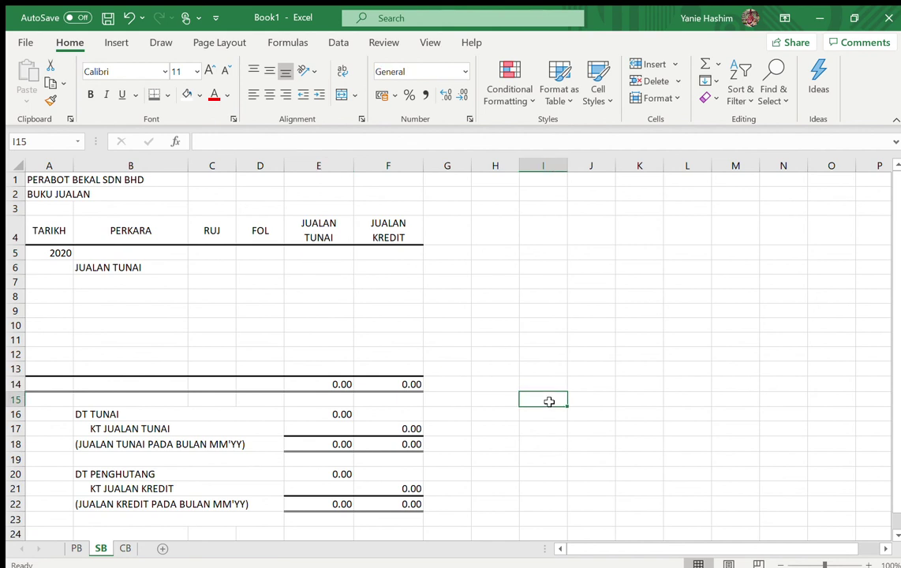